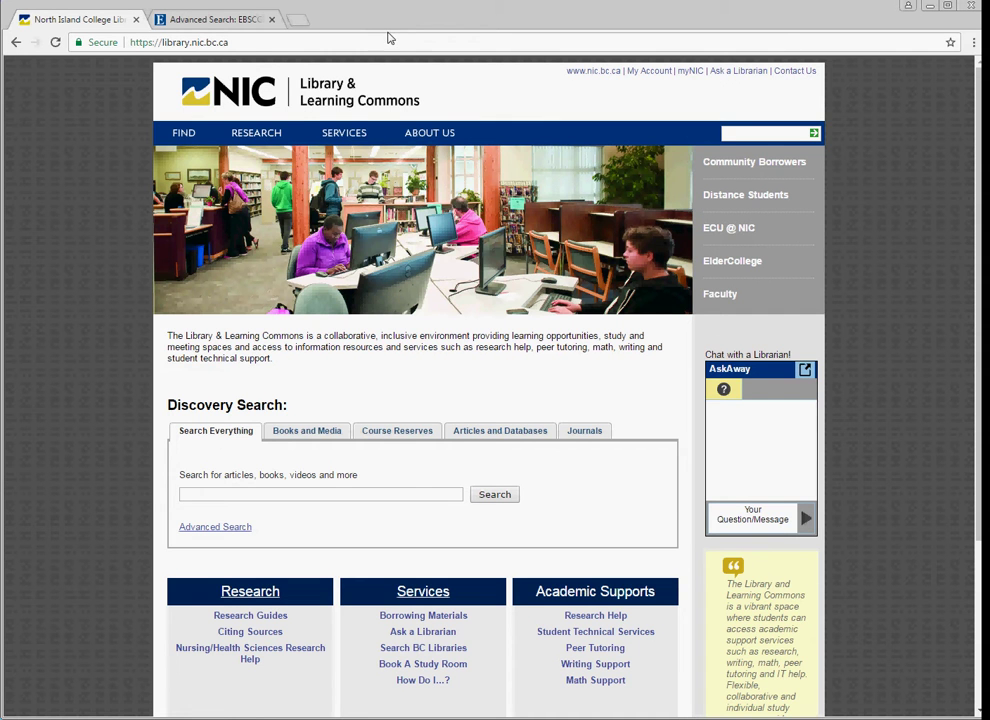
- Open the Research Help guide from the library's research guides and start its Starting Your Research tutorial
click(256, 136)
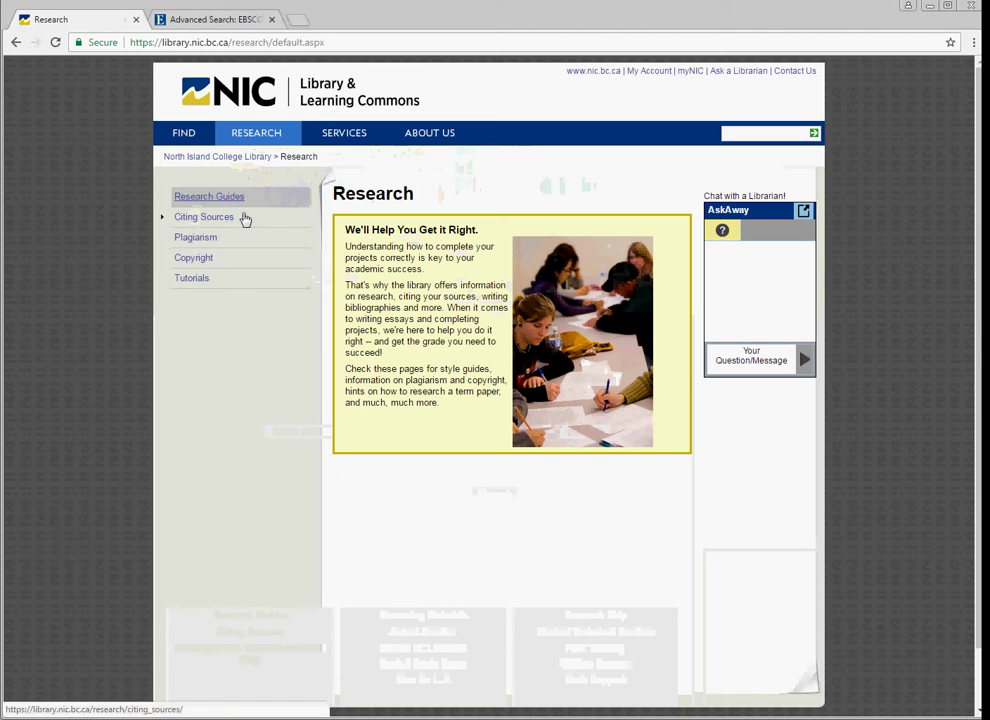
click(197, 283)
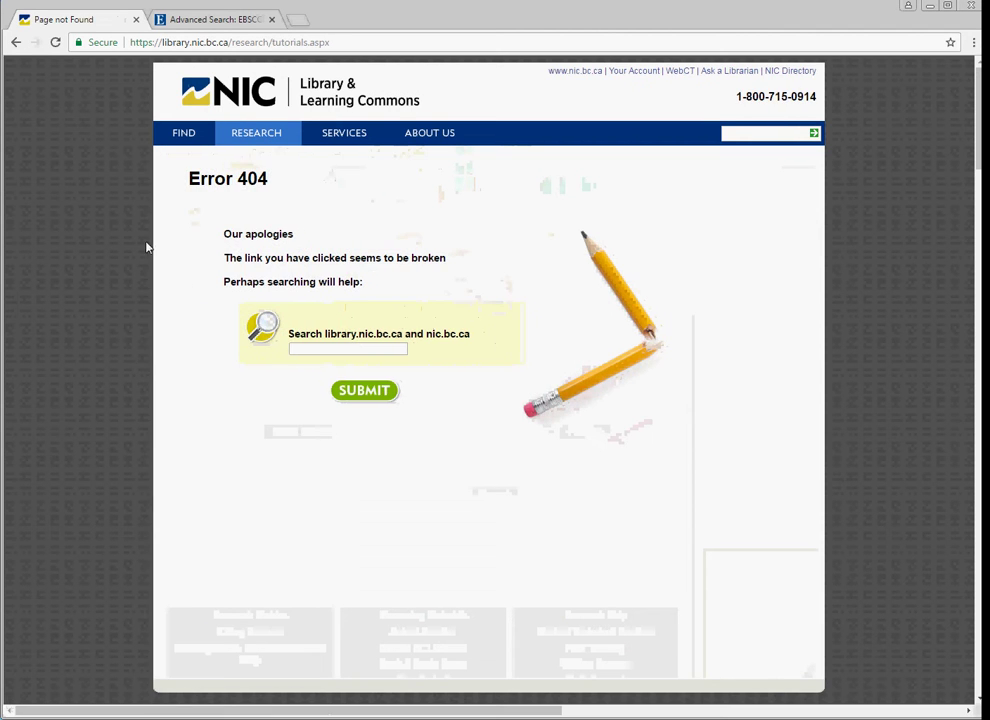
click(16, 42)
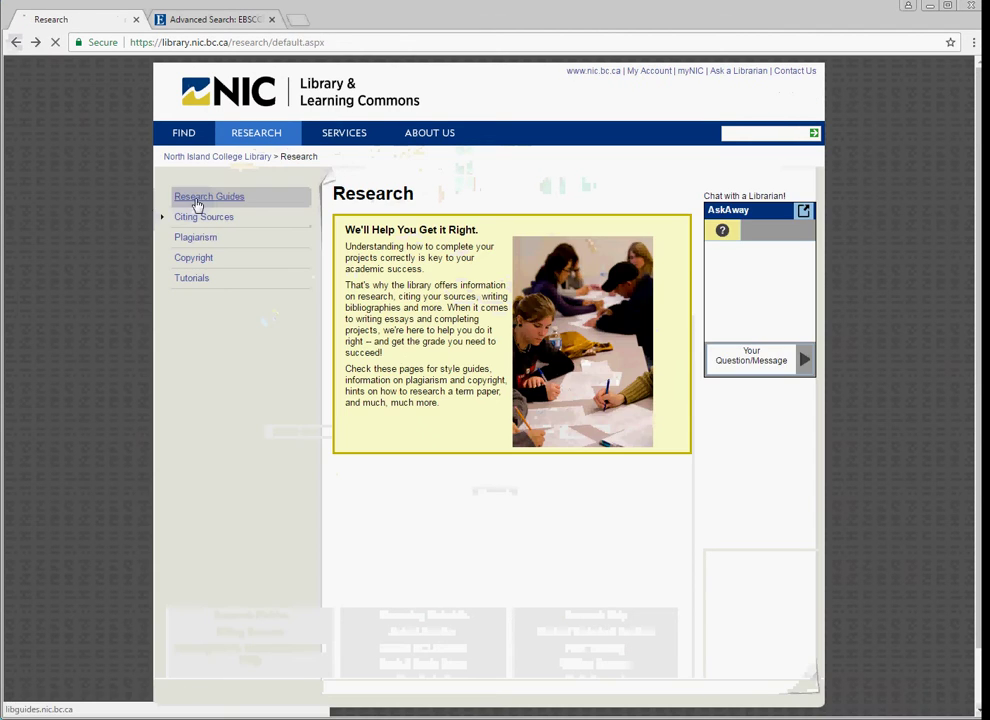
click(195, 202)
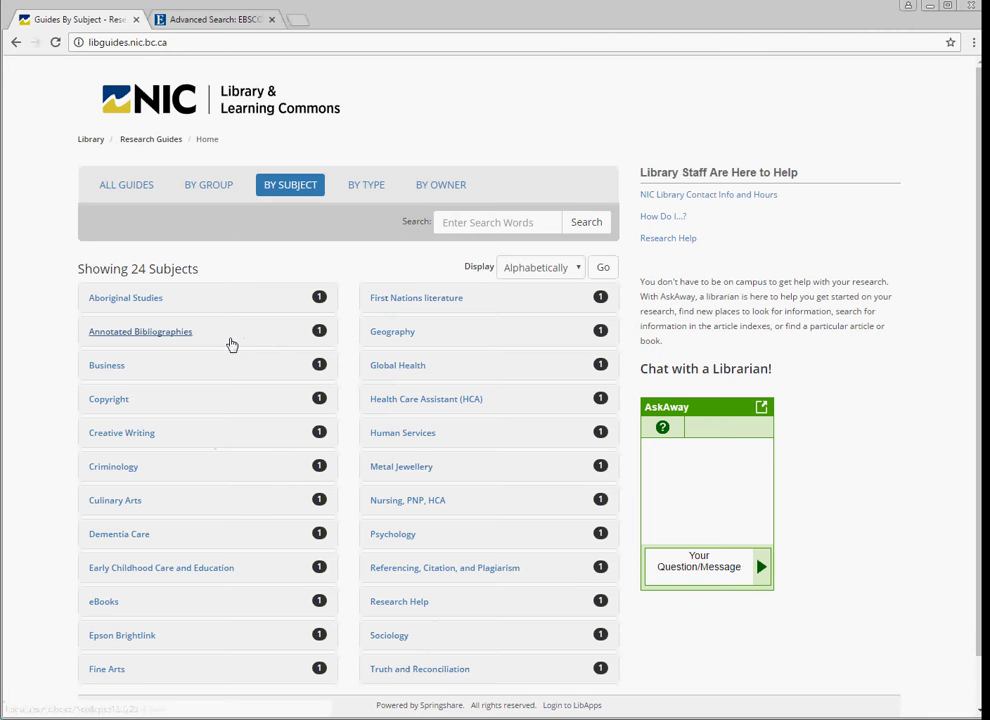
click(426, 603)
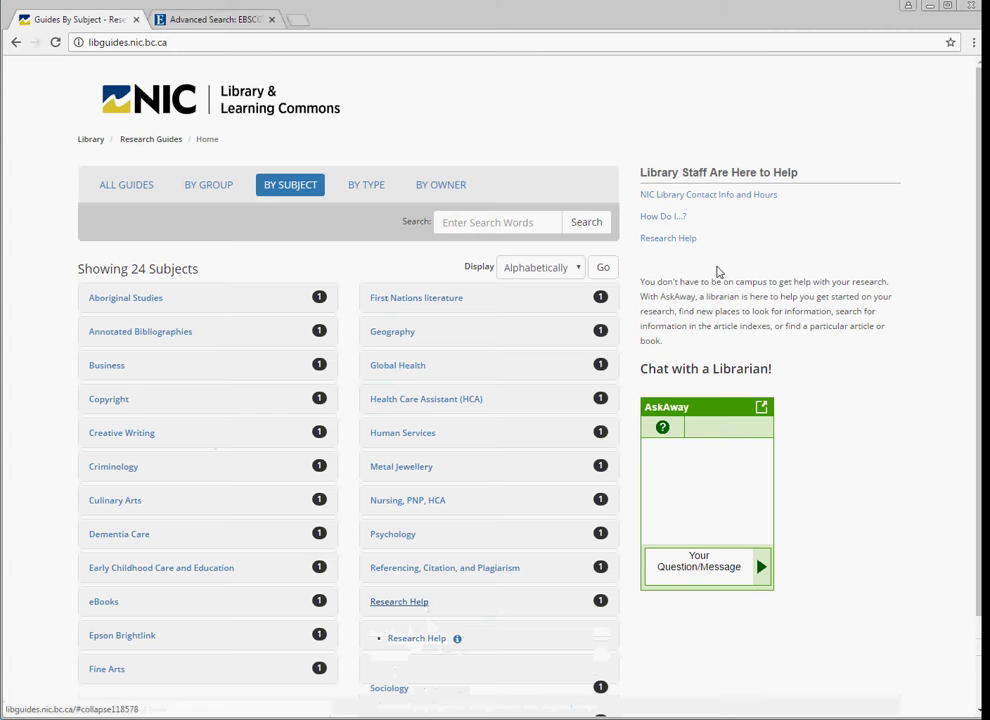
click(422, 640)
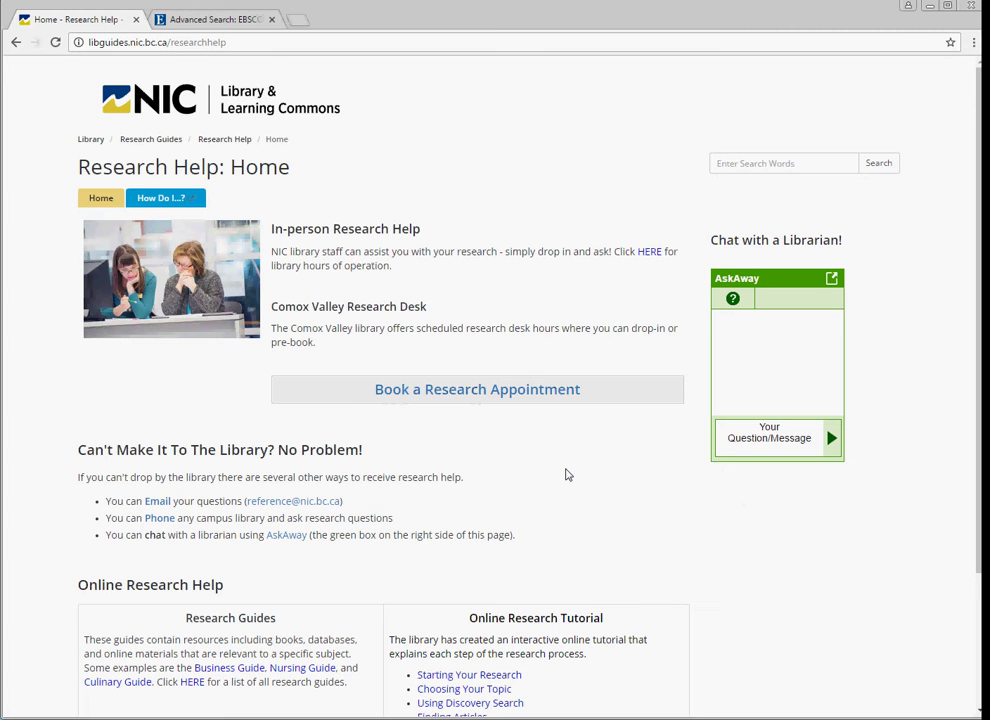
scroll(566, 474, down, 3)
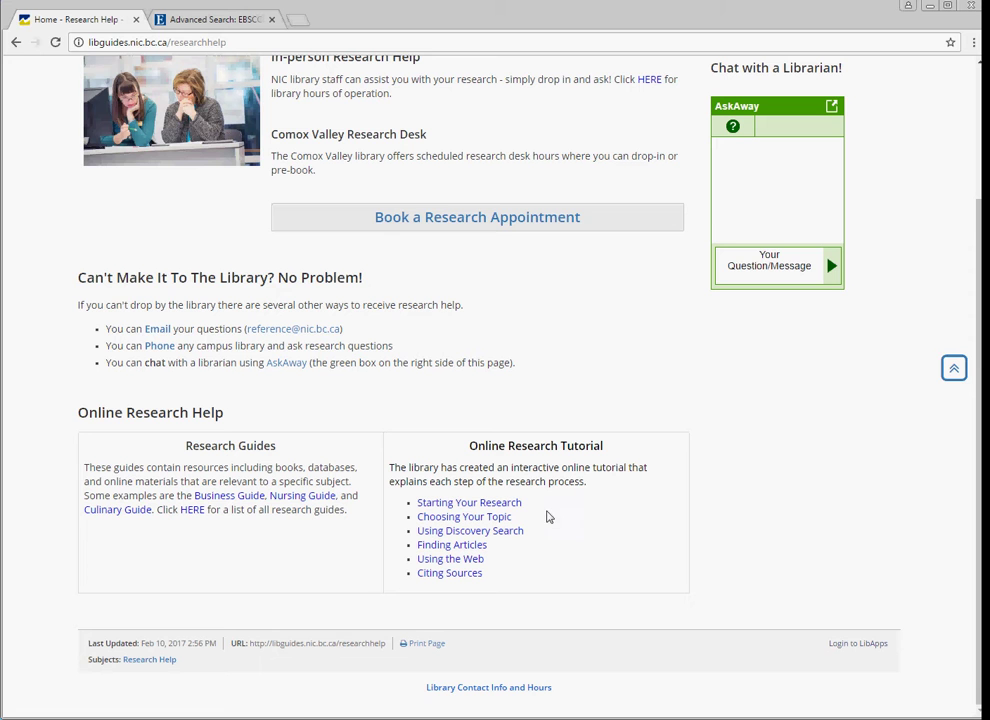
click(514, 505)
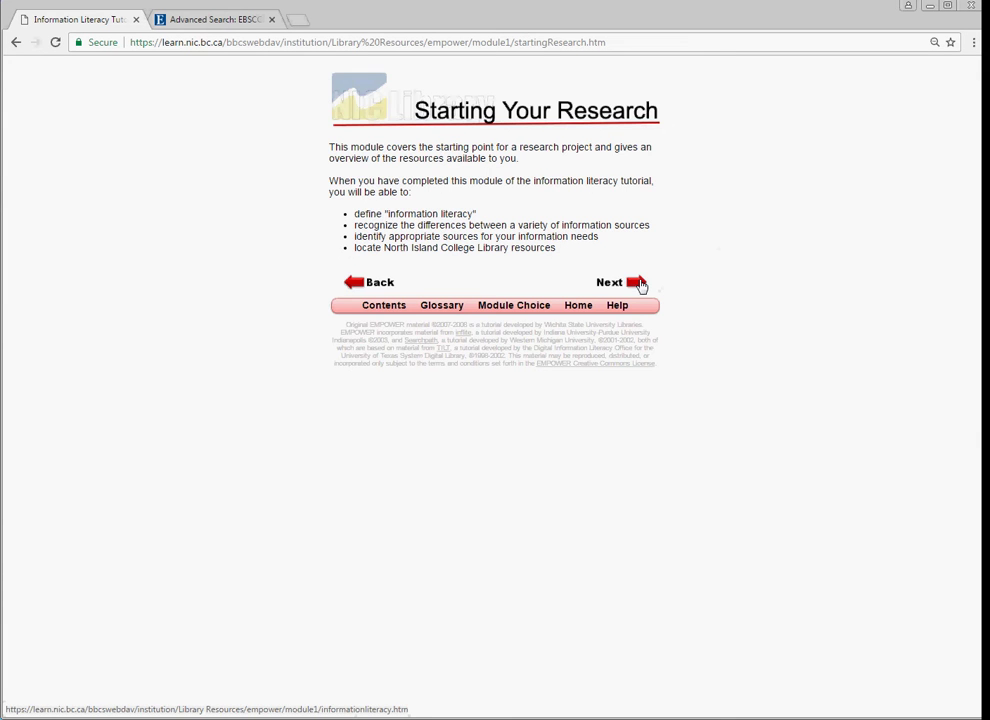
- Page through all 11 pages of the Starting Your Research module and continue to the choice of modules
click(641, 286)
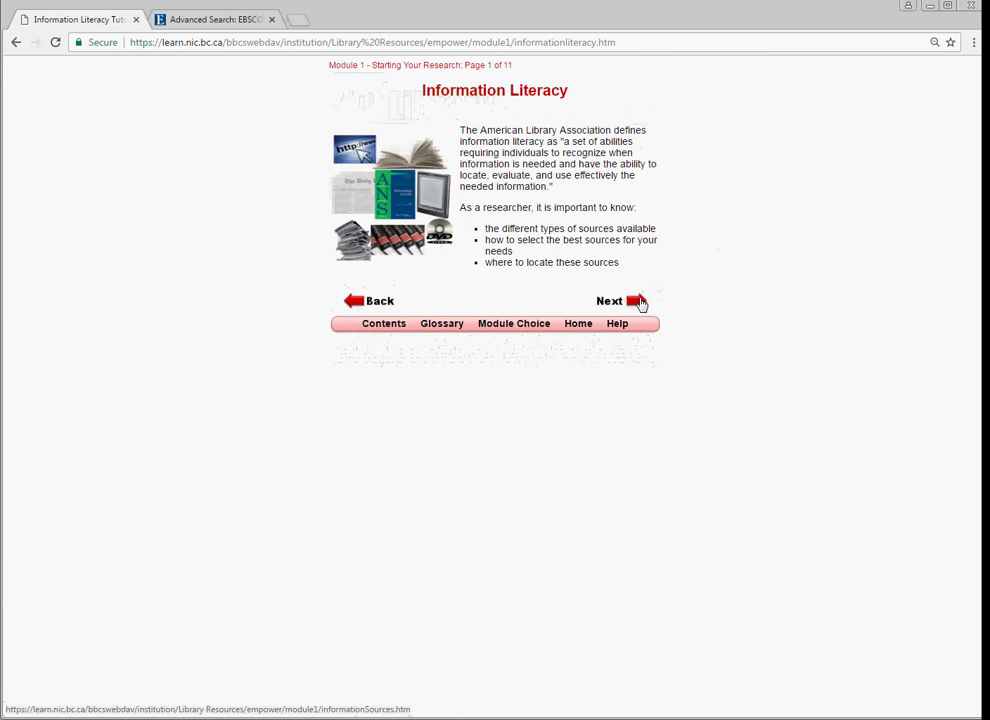
click(641, 303)
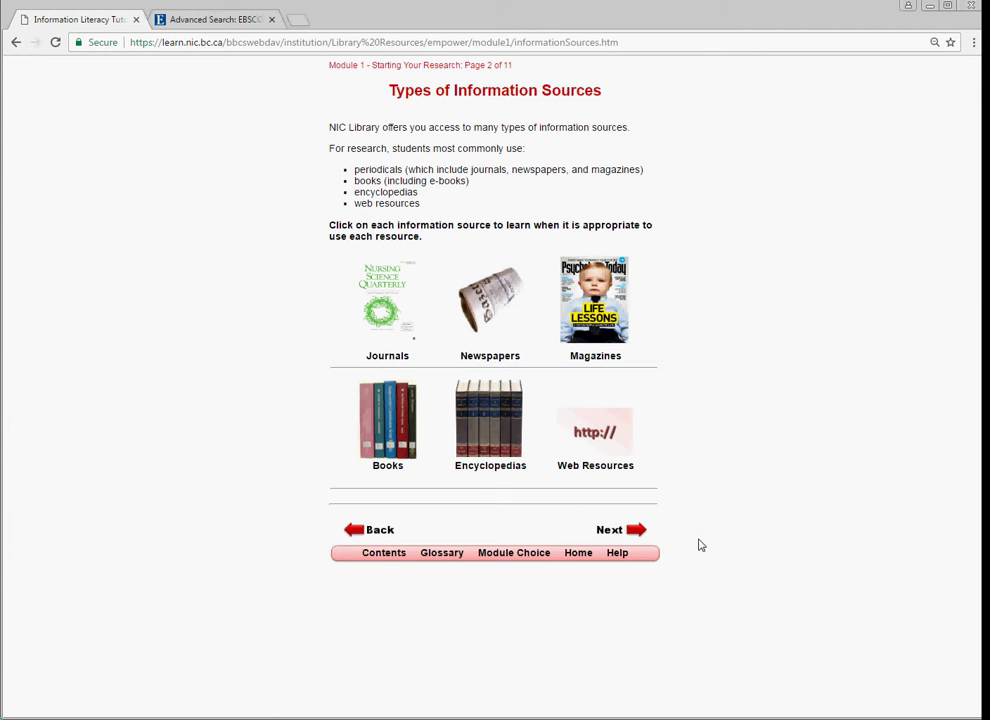
click(643, 530)
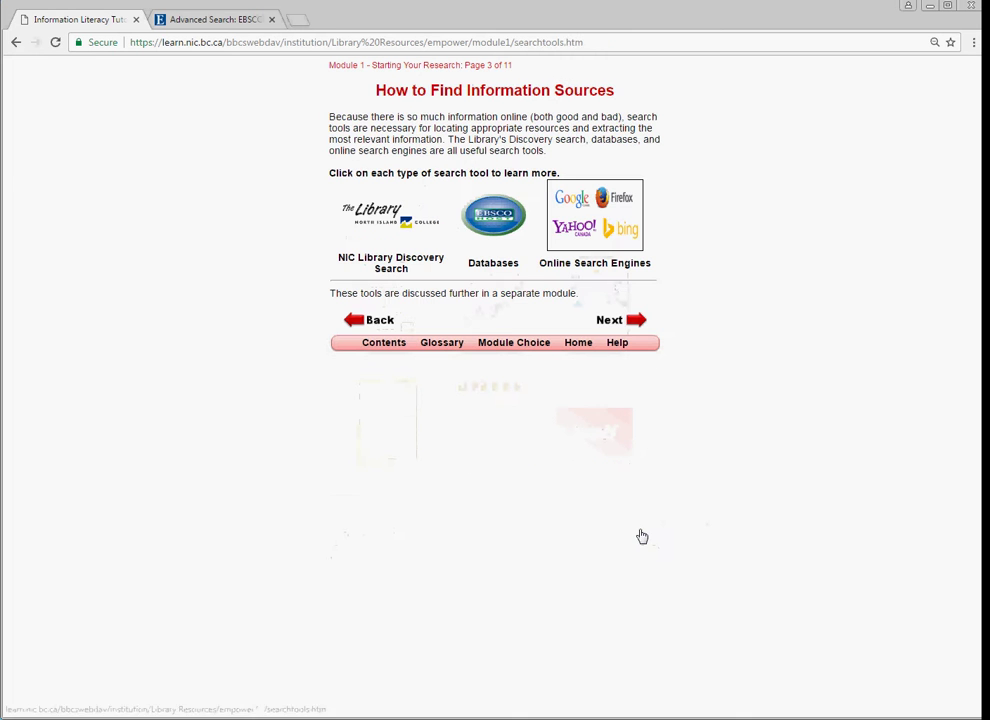
click(636, 319)
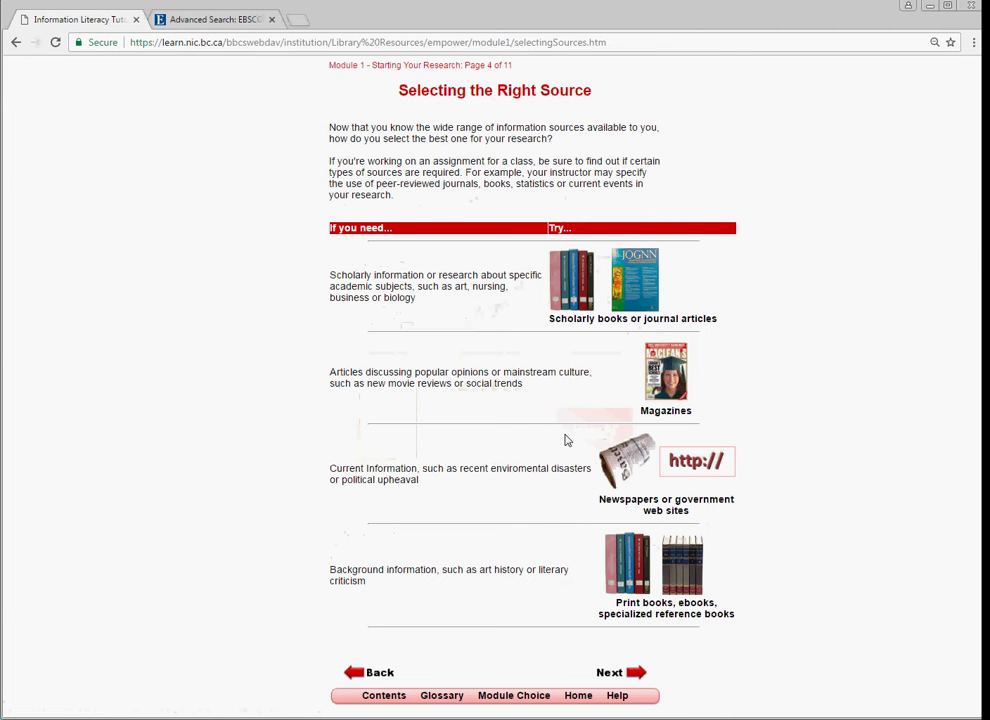
click(632, 674)
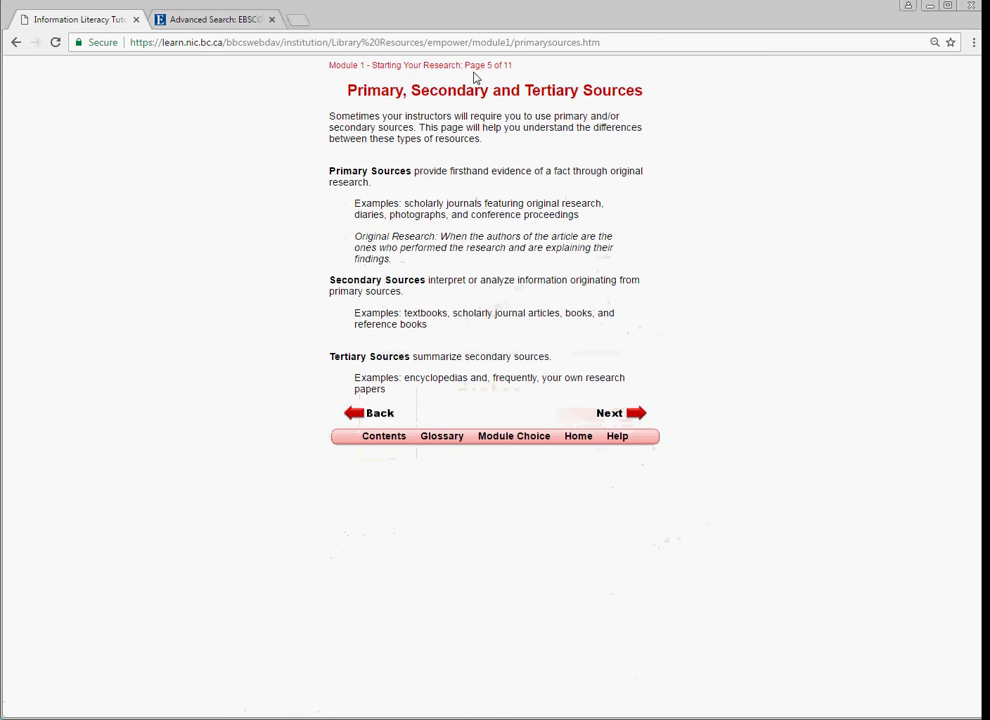
click(630, 415)
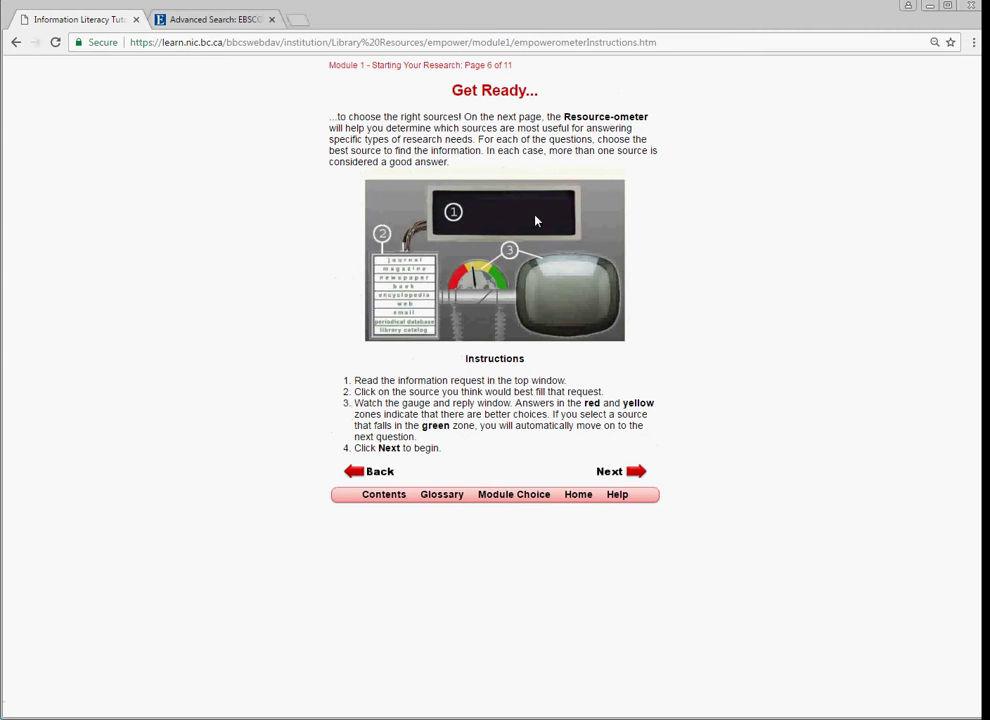
click(628, 471)
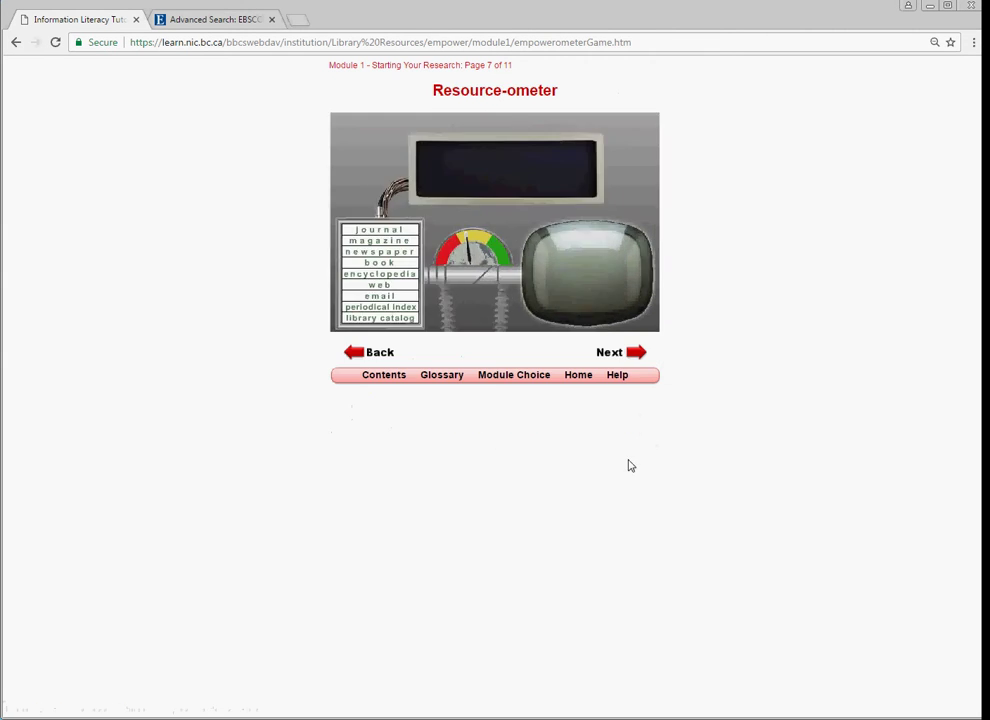
click(634, 353)
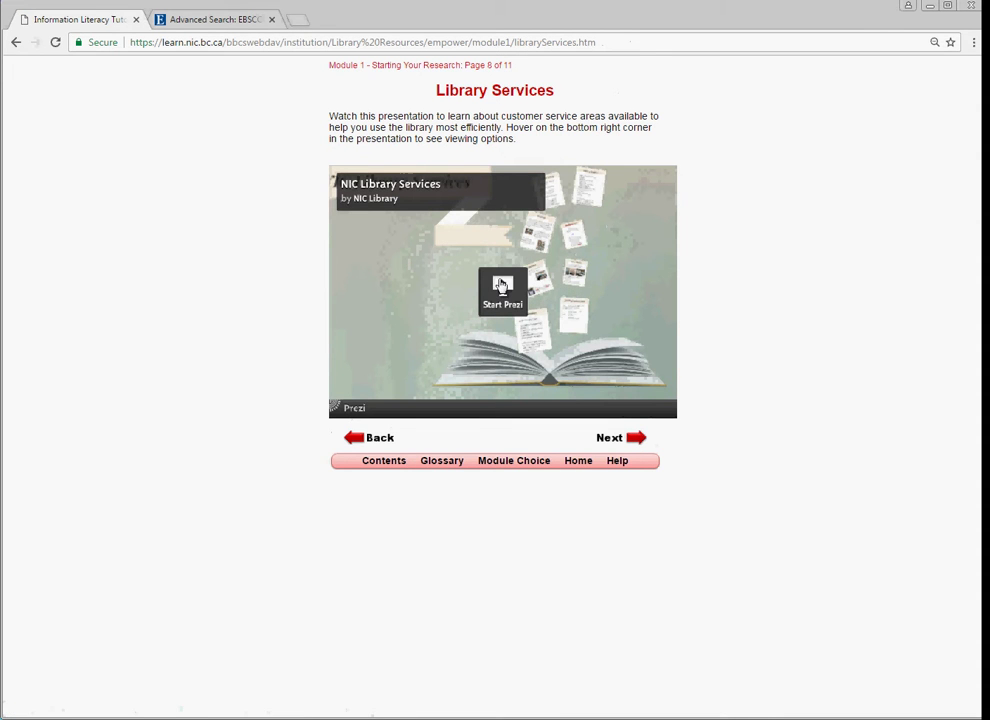
click(634, 437)
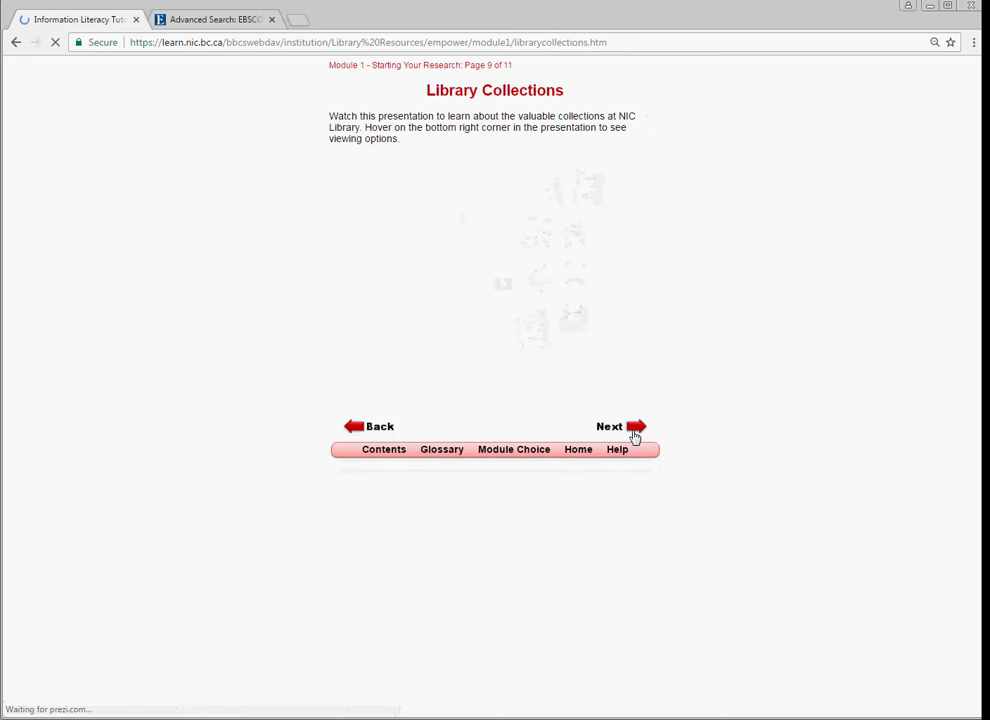
click(636, 430)
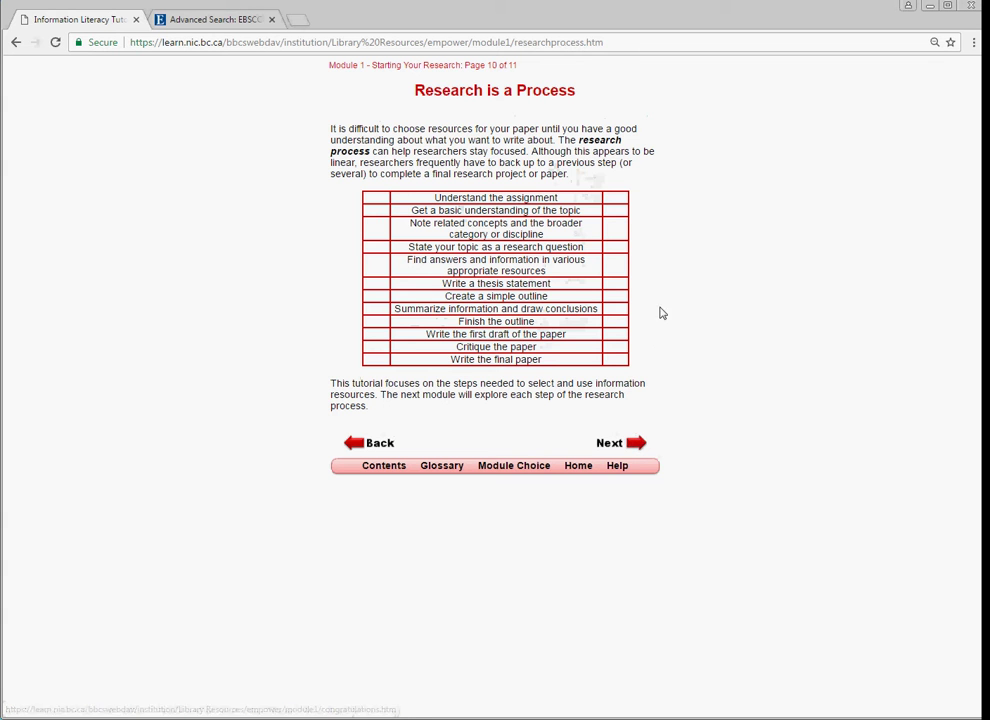
click(640, 443)
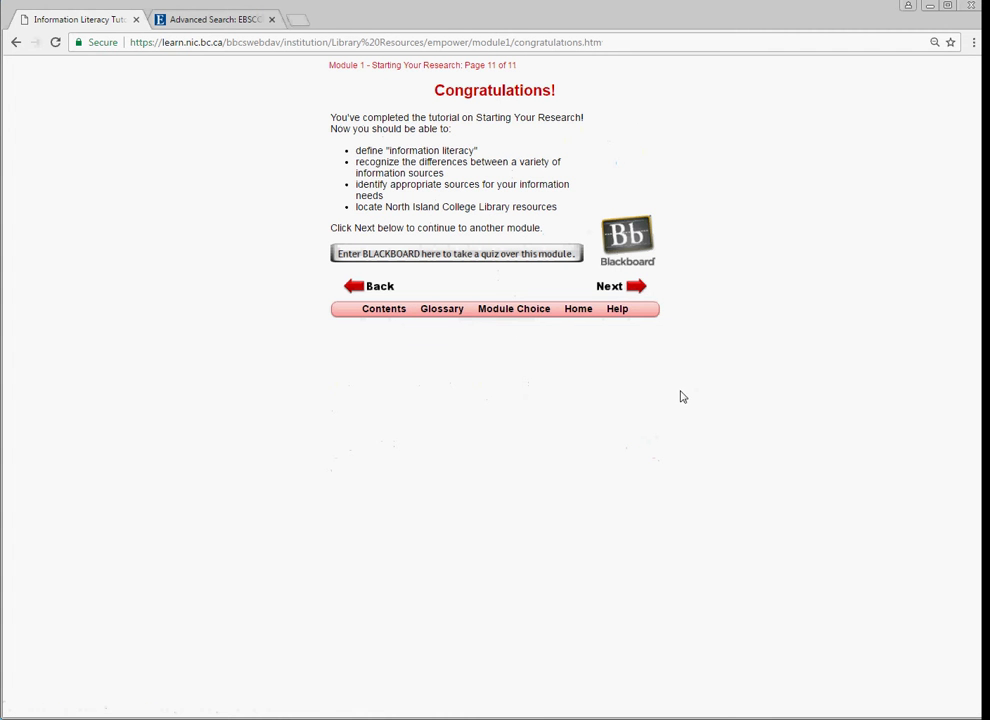
click(641, 291)
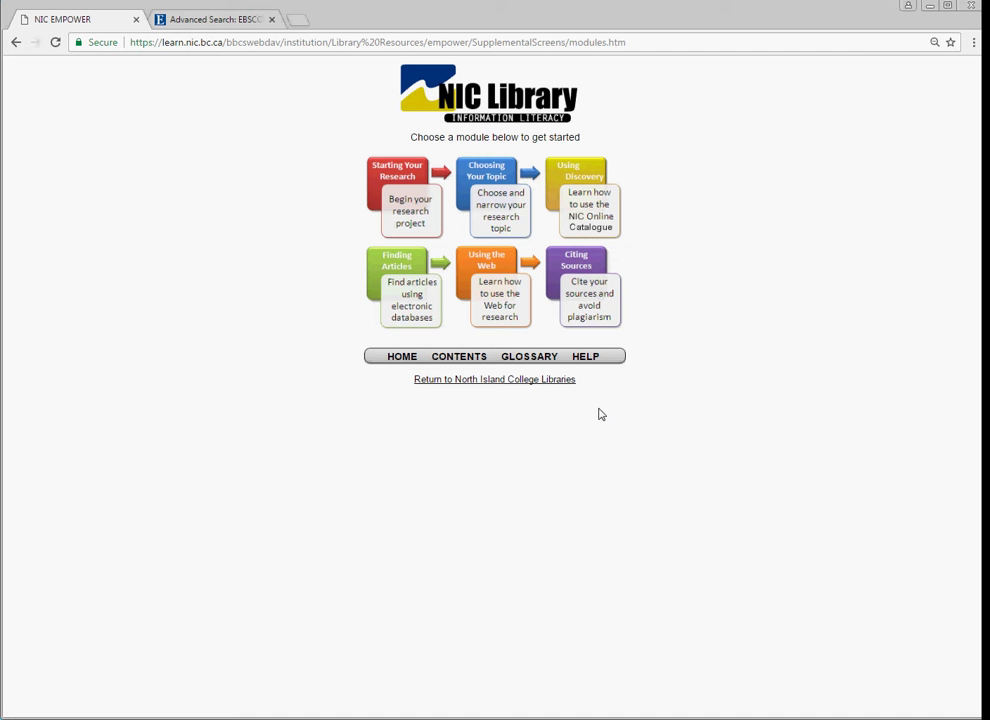
- Return to the North Island College library home page and browse the library databases by title
click(471, 381)
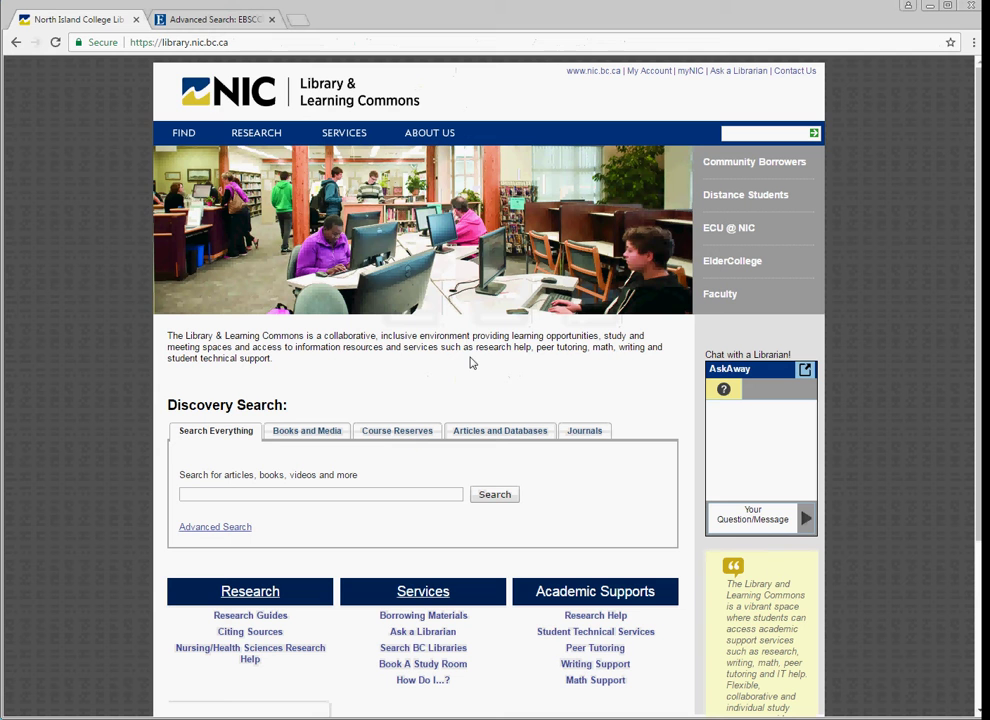
scroll(455, 349, down, 2)
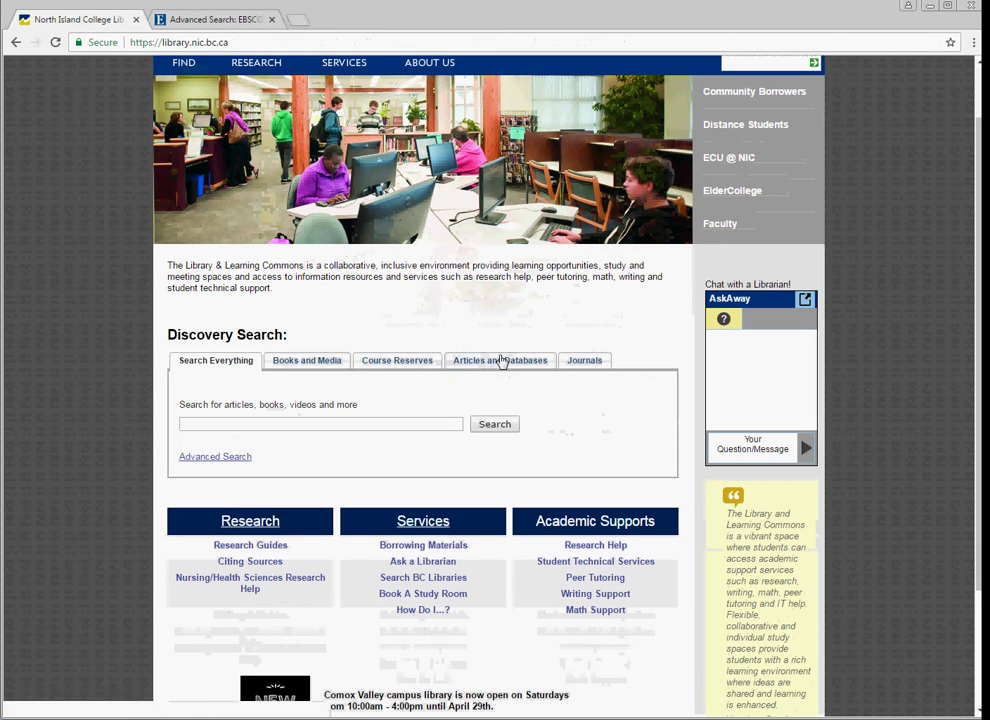
click(502, 360)
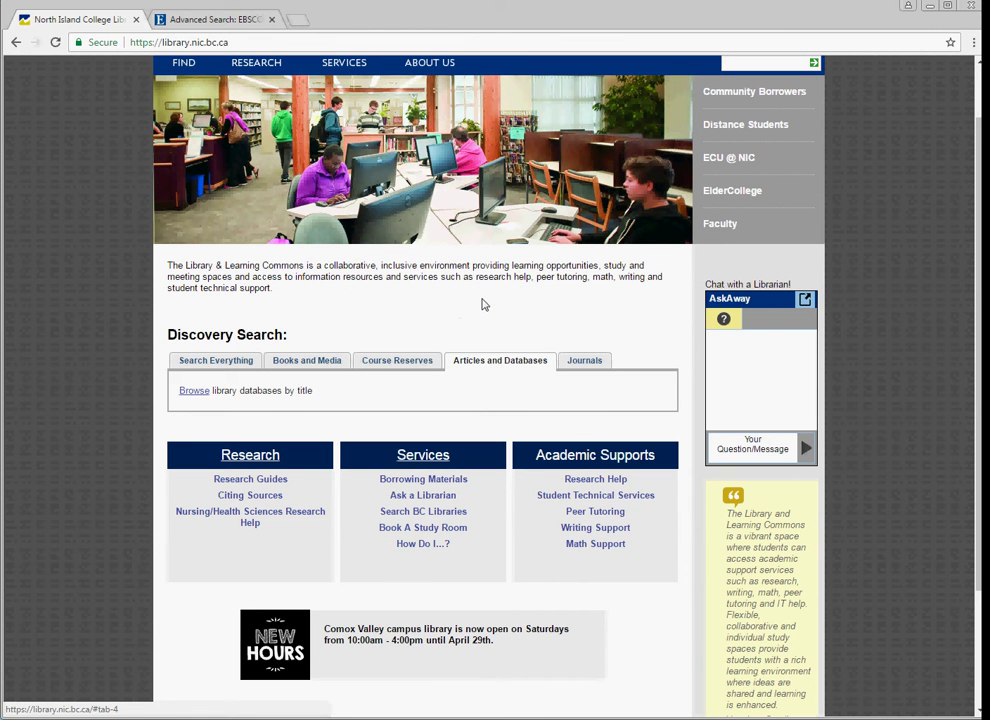
click(194, 392)
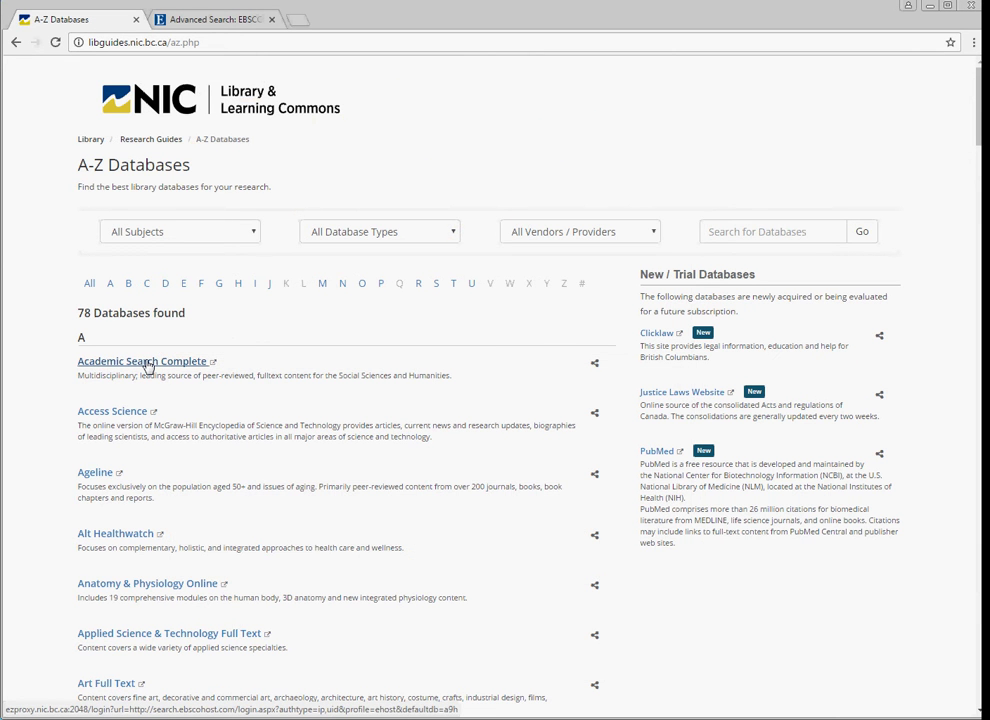
- Look through the A-Z database list and open Academic Search Complete
scroll(147, 366, down, 15)
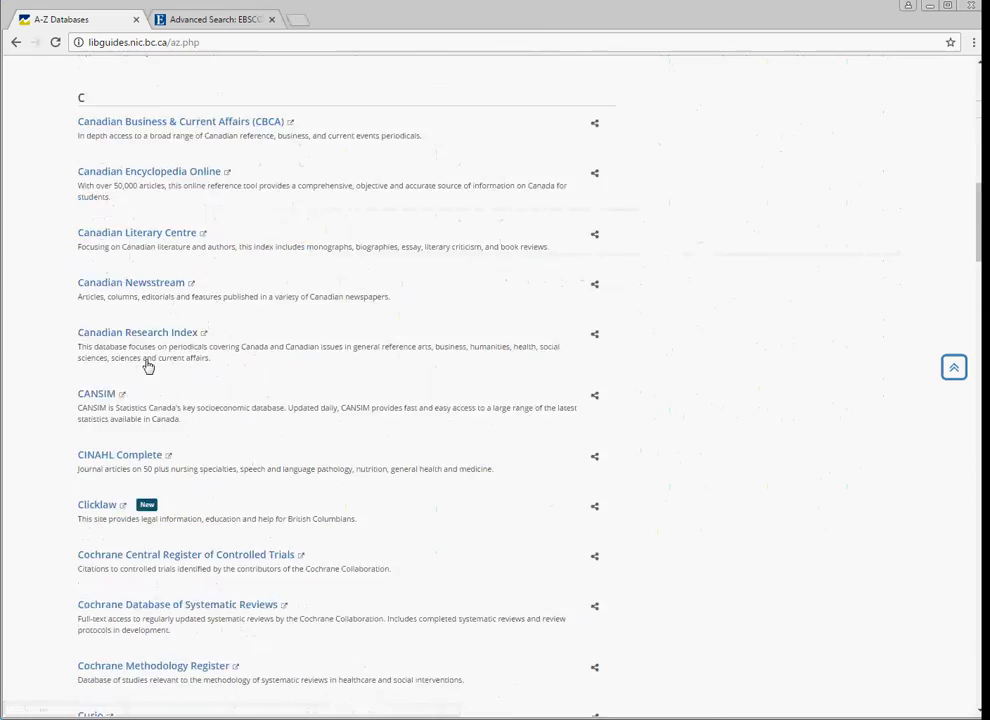
scroll(147, 366, down, 10)
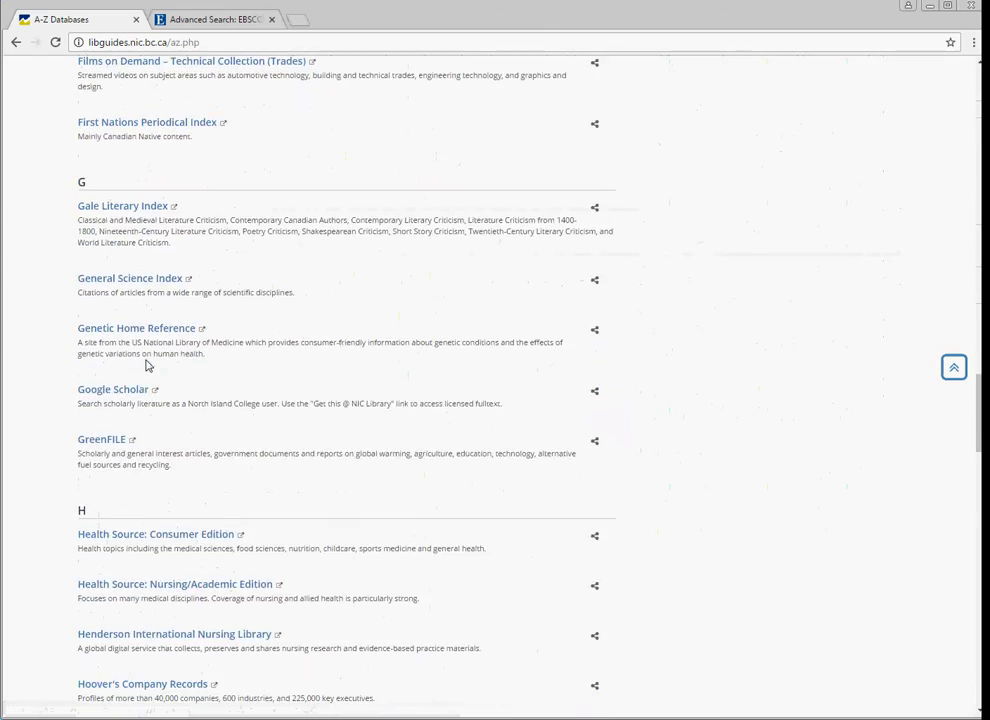
scroll(147, 360, up, 3)
scroll(147, 362, up, 15)
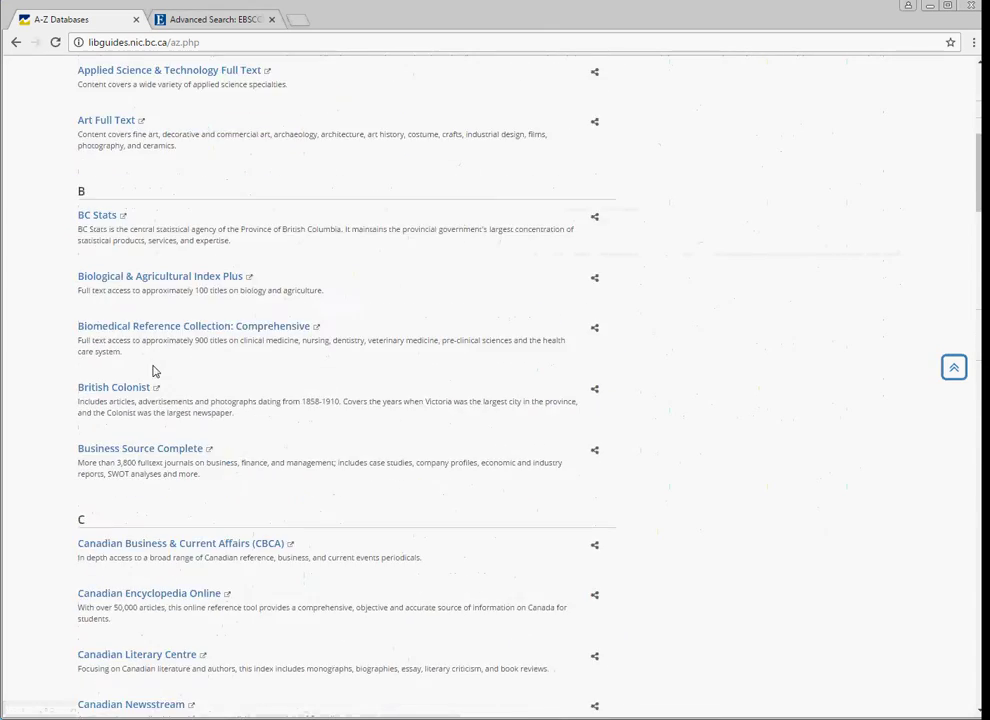
scroll(154, 371, up, 3)
click(205, 360)
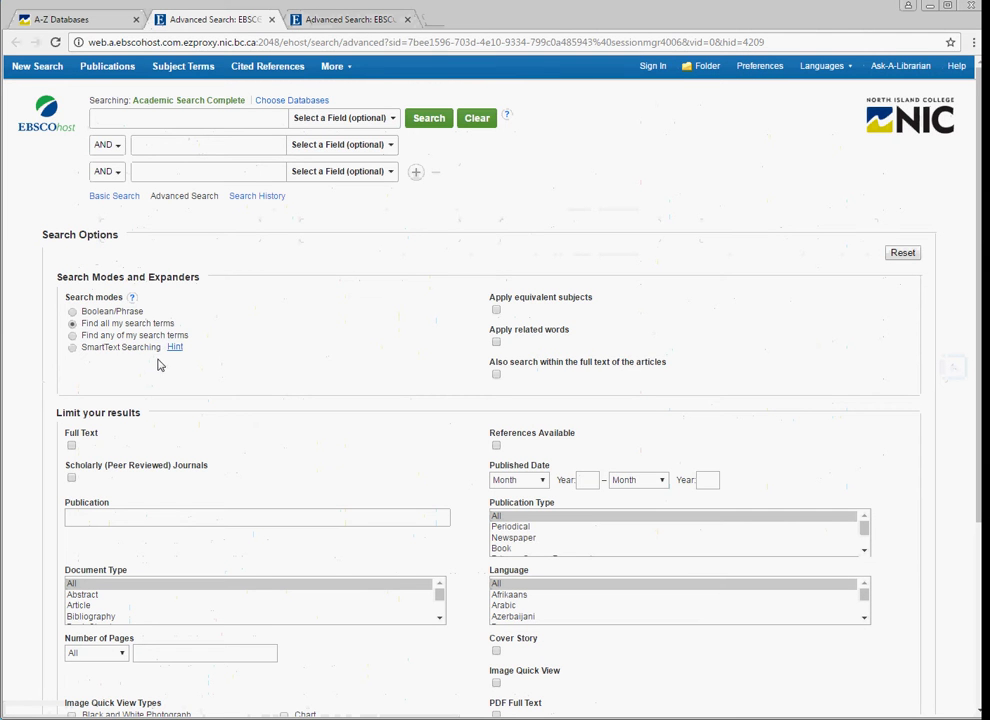
- Search Academic Search Complete for the suggested term "self driving cars"
click(74, 20)
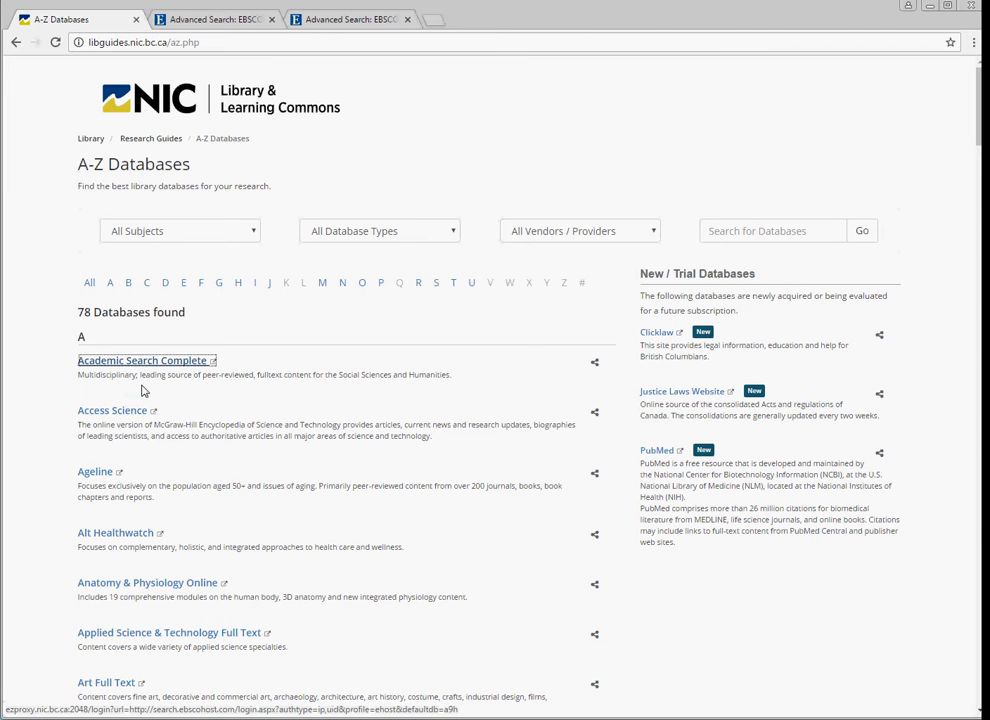
click(203, 20)
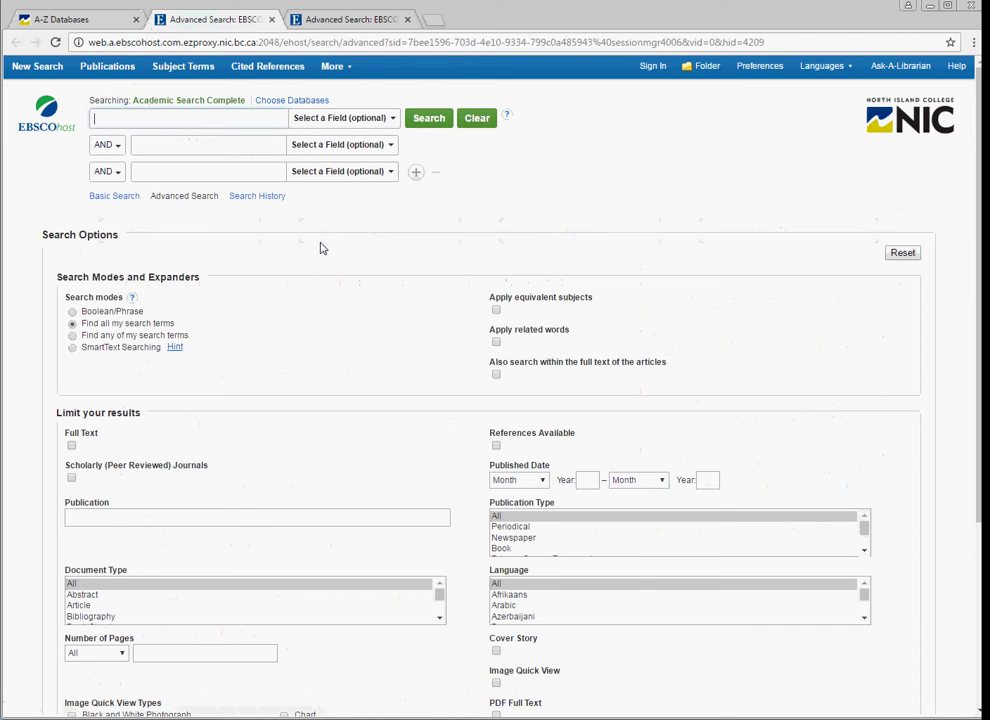
text(self-dr)
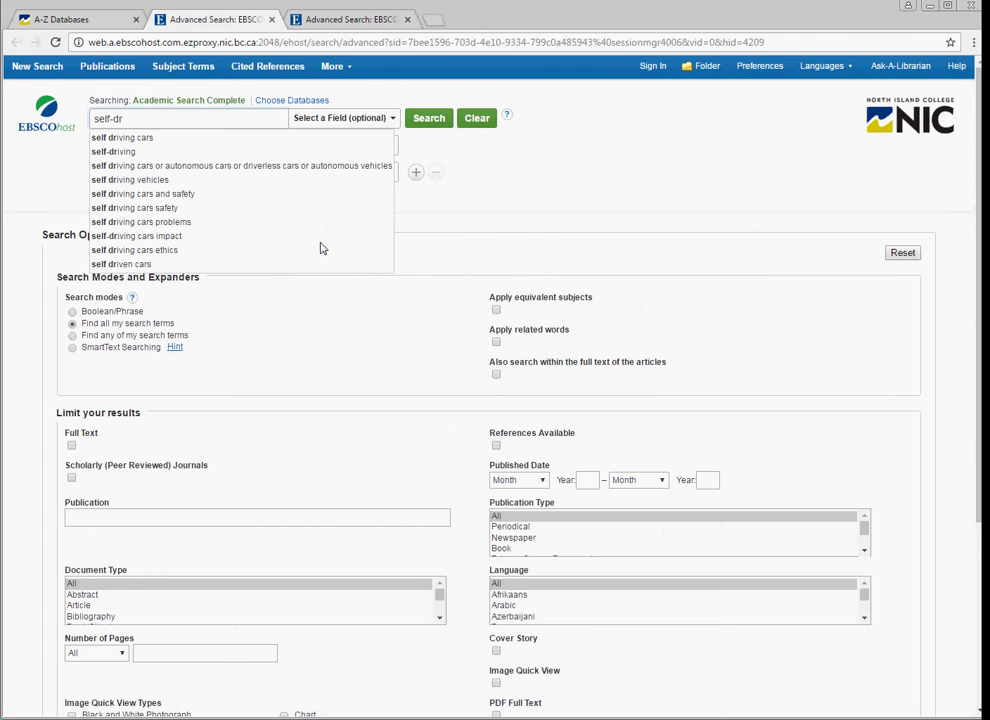
key(Down)
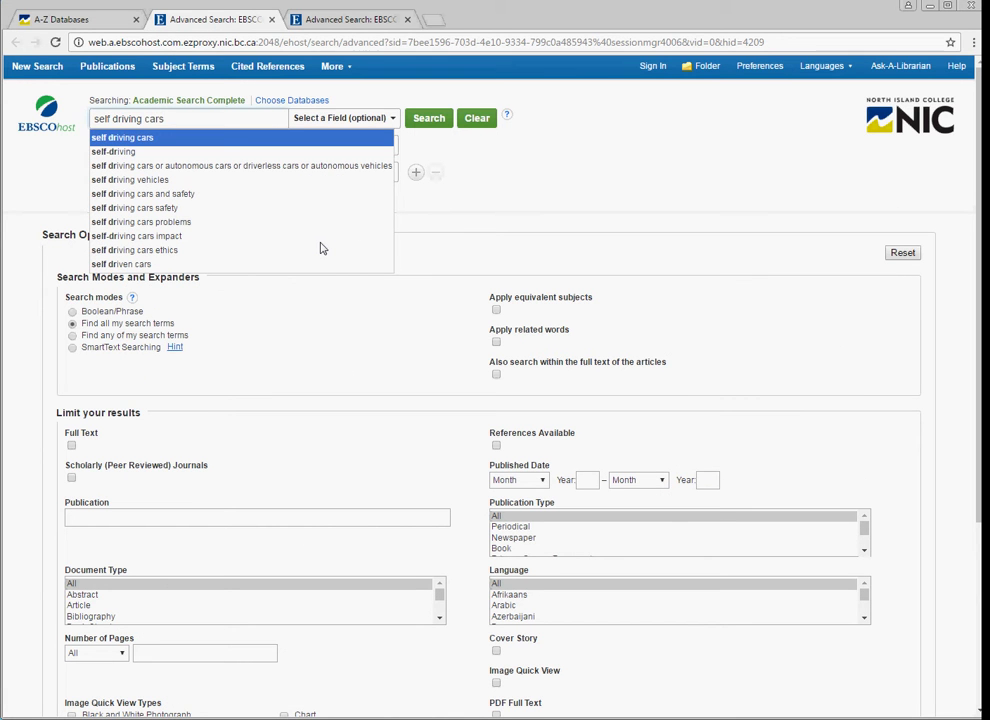
key(Down)
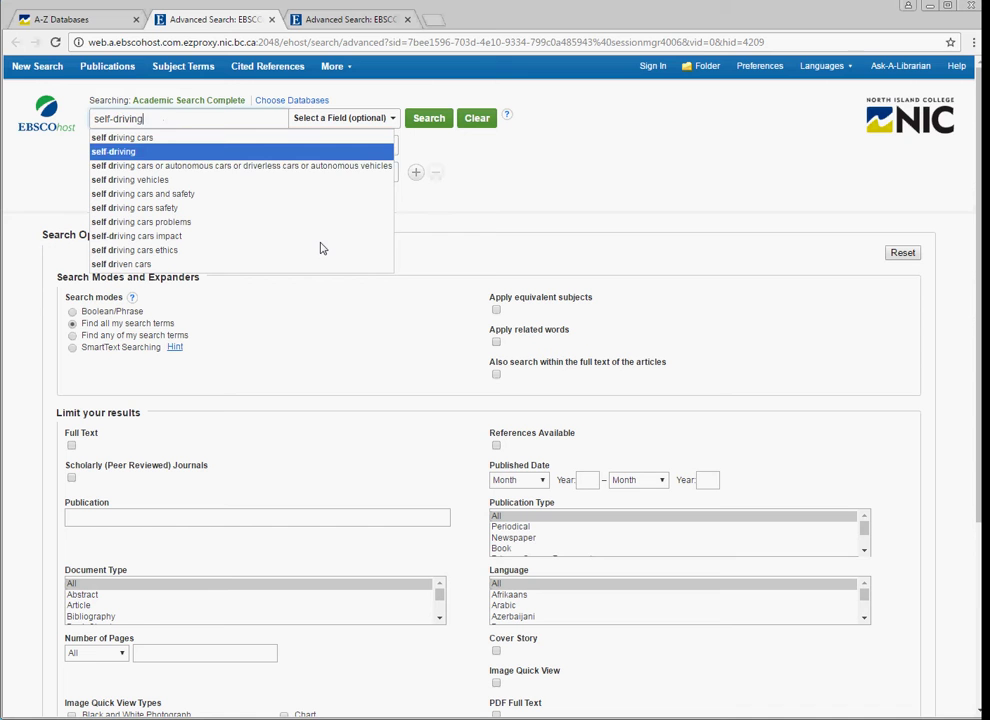
key(Down)
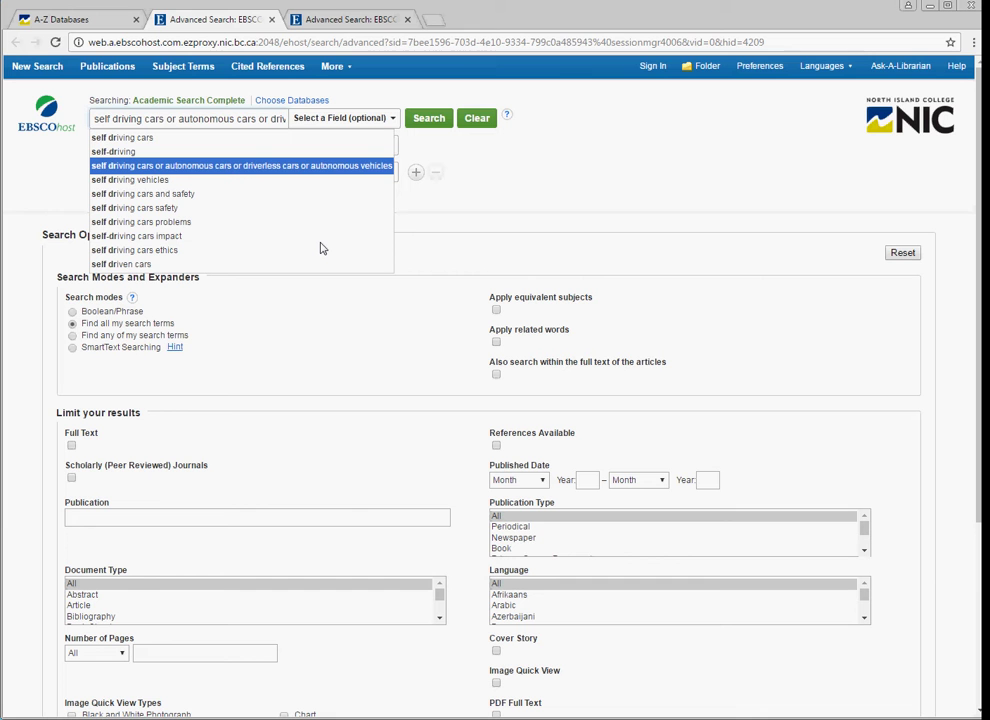
key(Down)
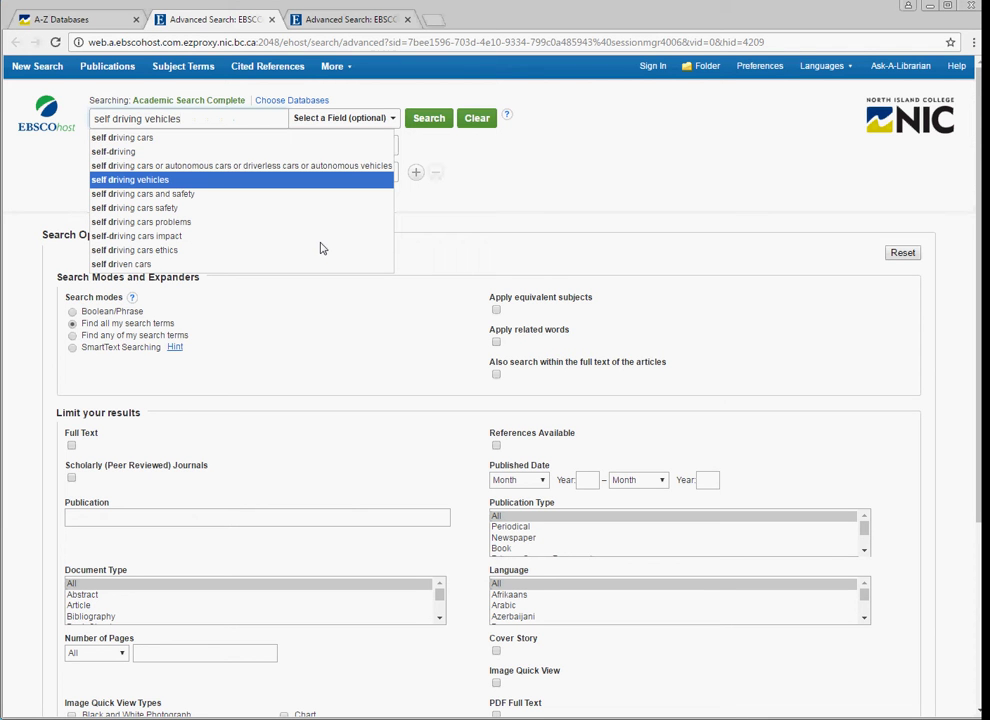
key(Up)
key(Up)
key(Up)
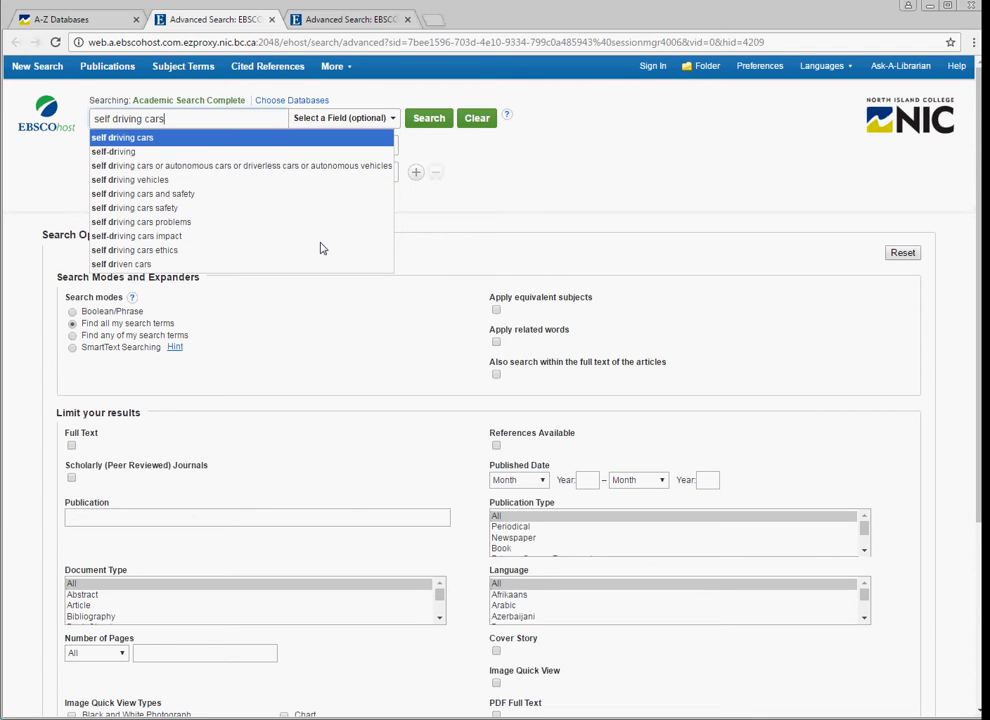
key(Return)
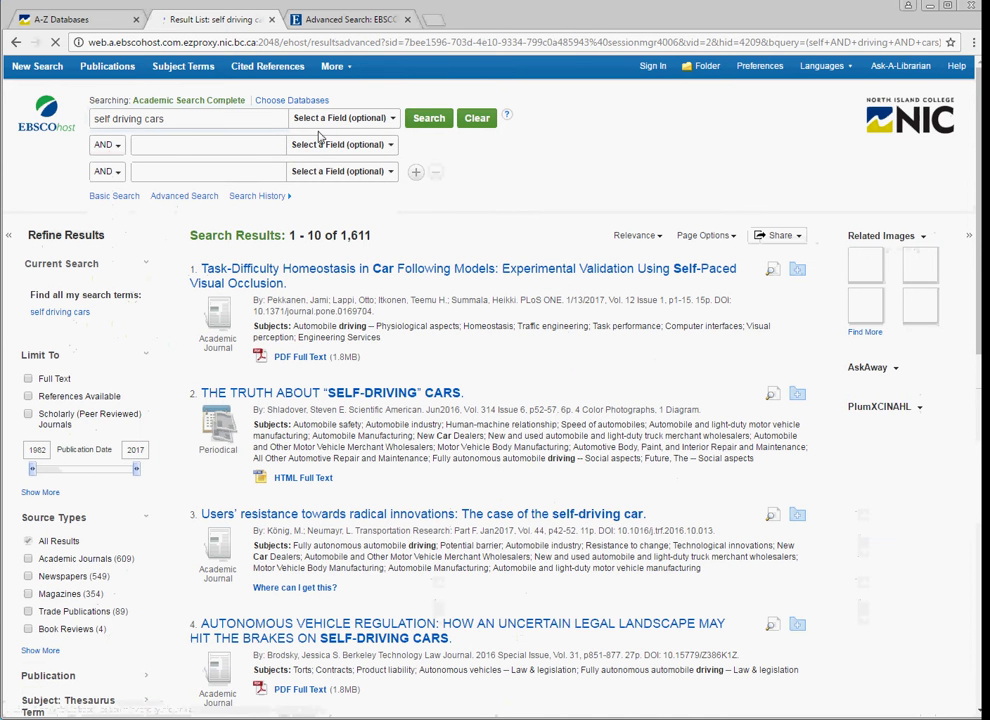
- Examine the field options available for narrowing the first and second search terms
click(362, 145)
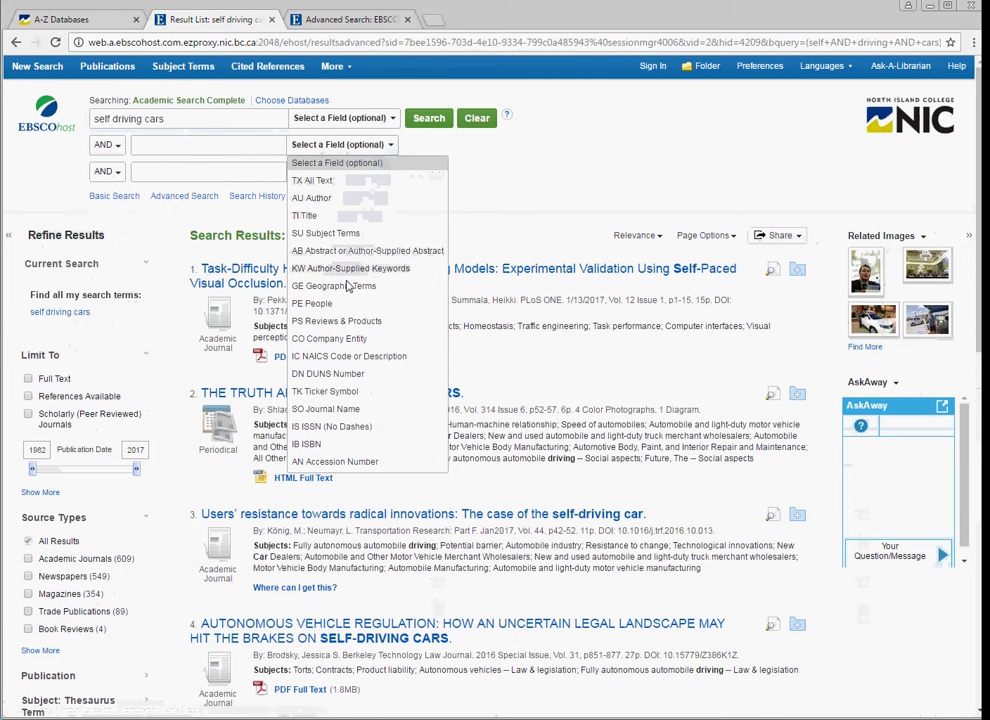
click(390, 121)
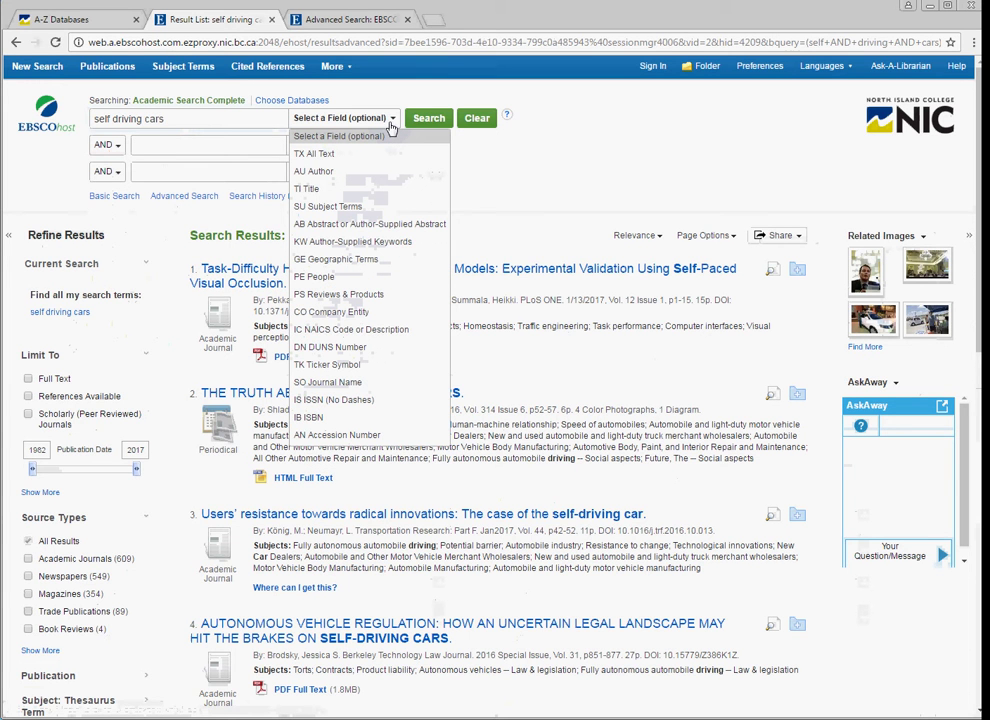
click(620, 152)
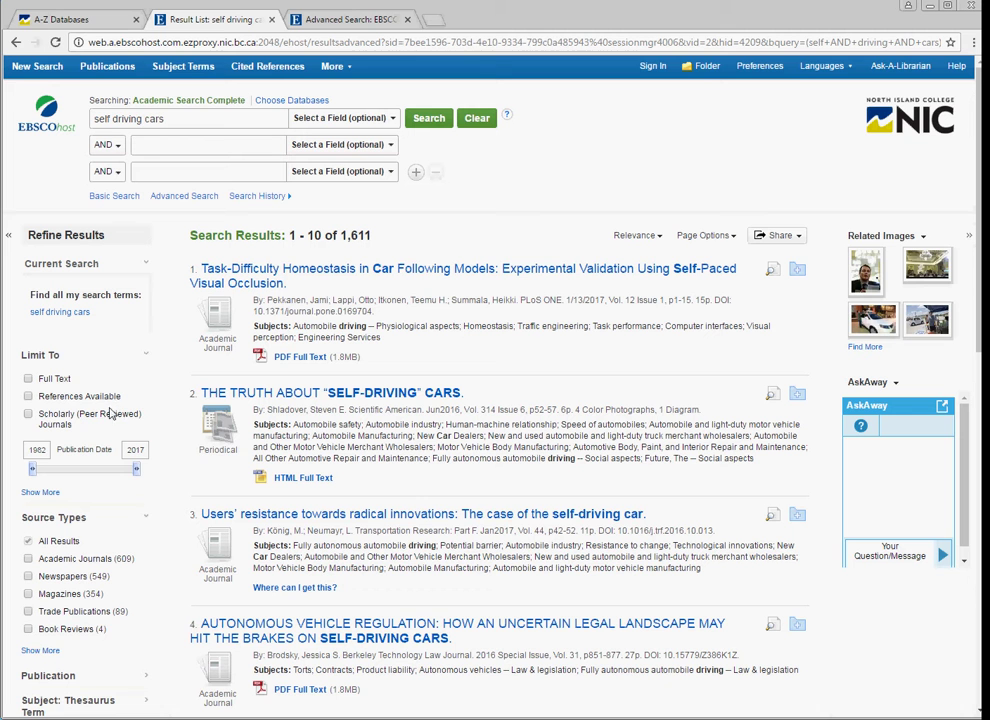
- Limit the results to full-text, scholarly (peer reviewed) journals with publication dates from 2015 to 2017
click(28, 415)
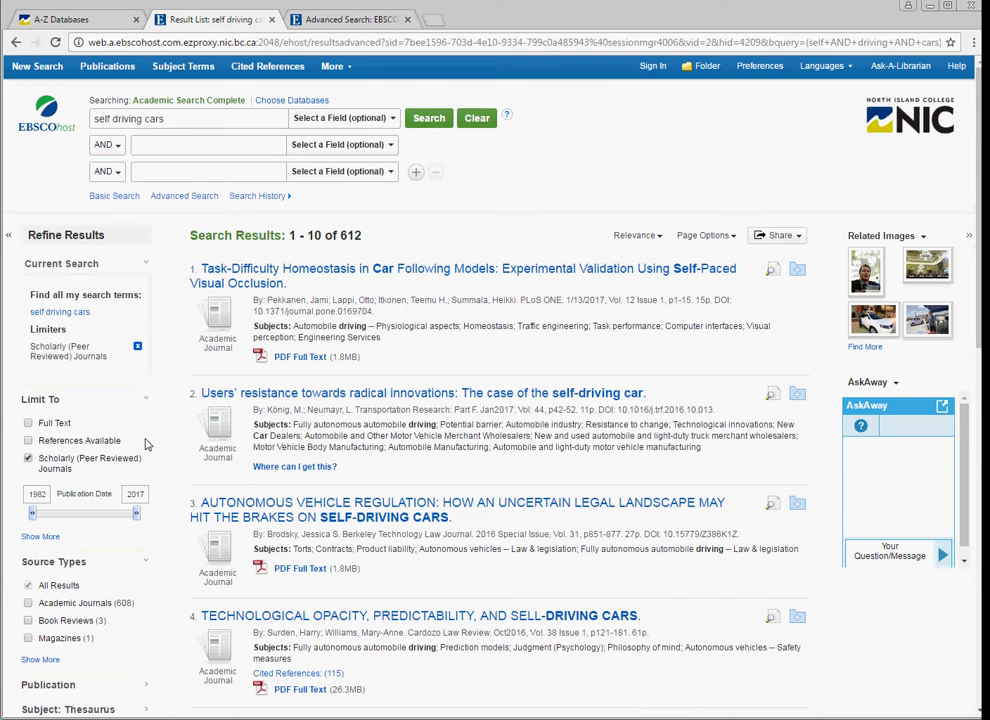
click(28, 424)
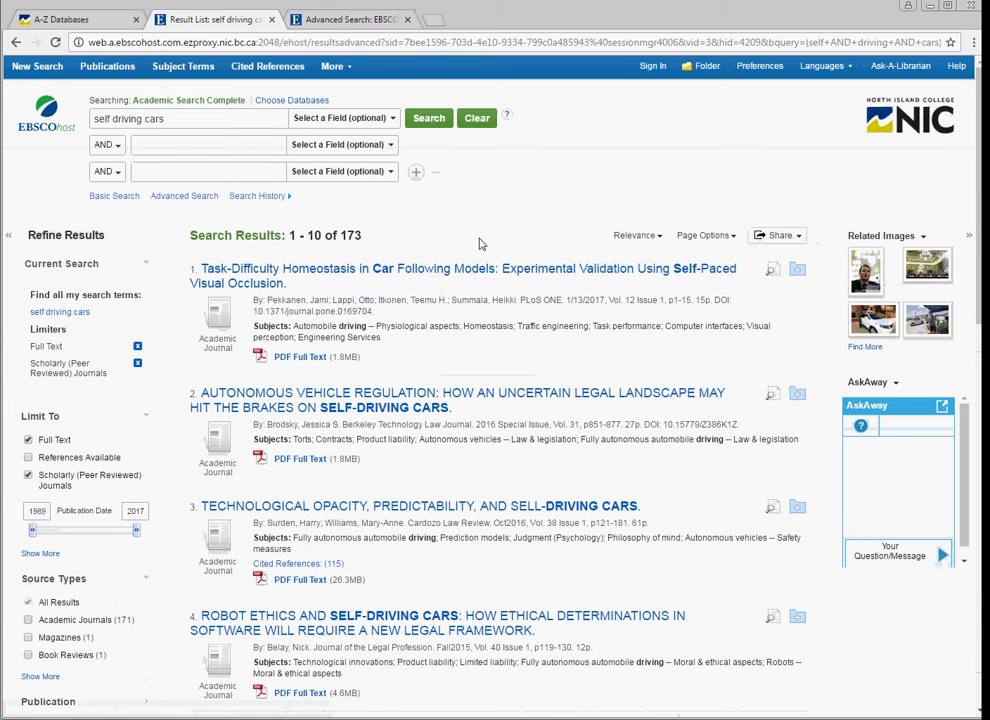
scroll(487, 350, down, 2)
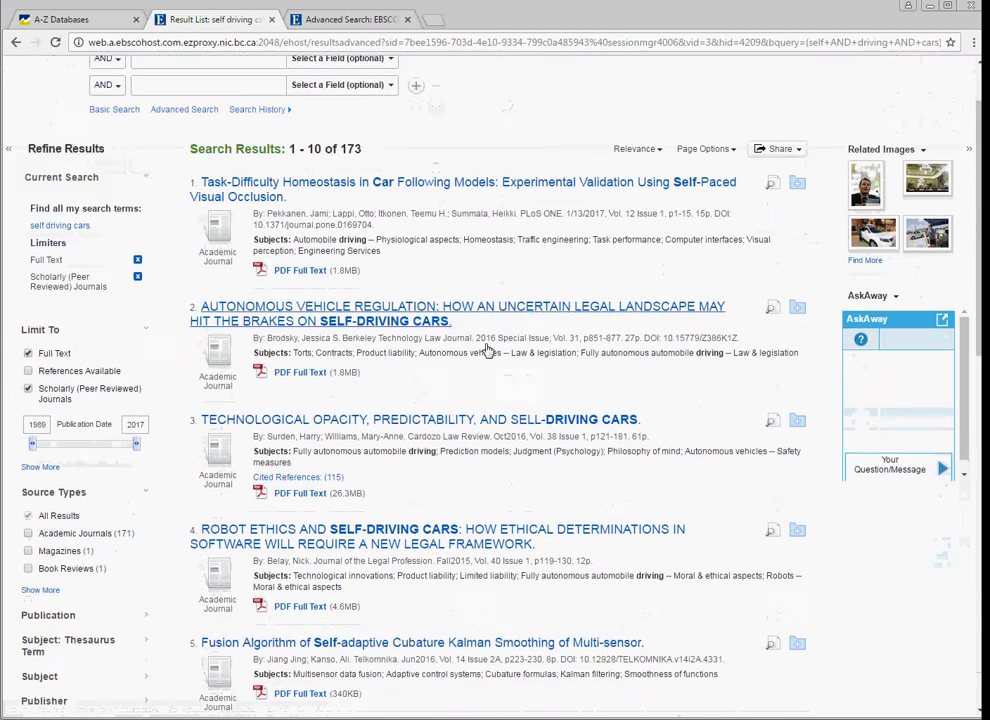
scroll(487, 350, down, 1)
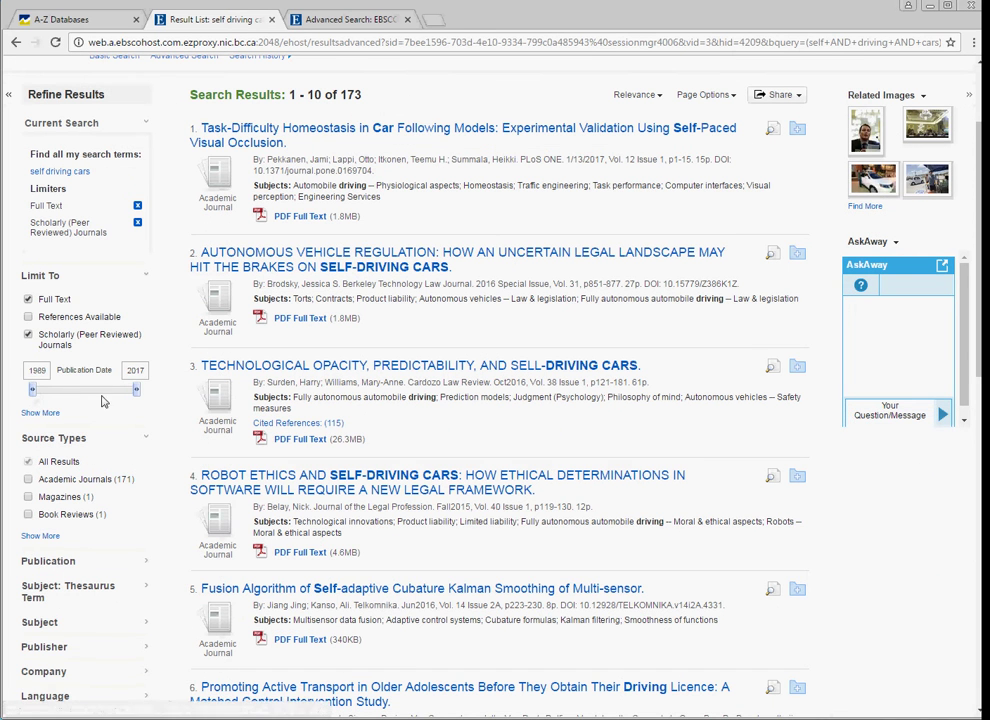
drag(32, 390, 133, 400)
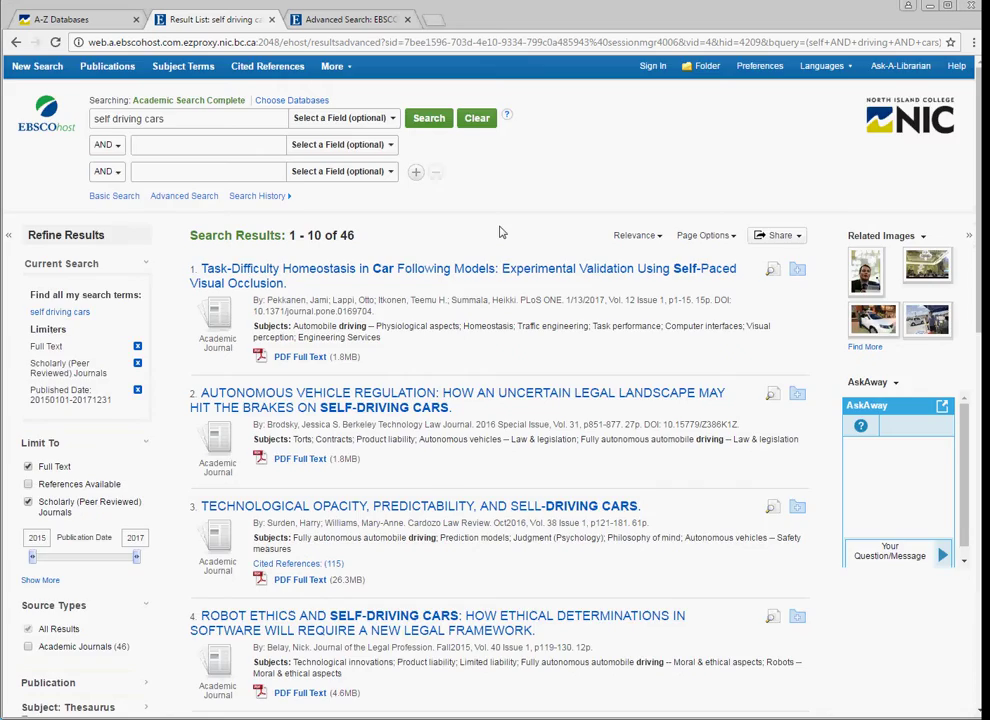
- Look through the filtered results and open the PDF full text of "Self-Driving Cars: An Ethical Perspective."
scroll(502, 232, down, 4)
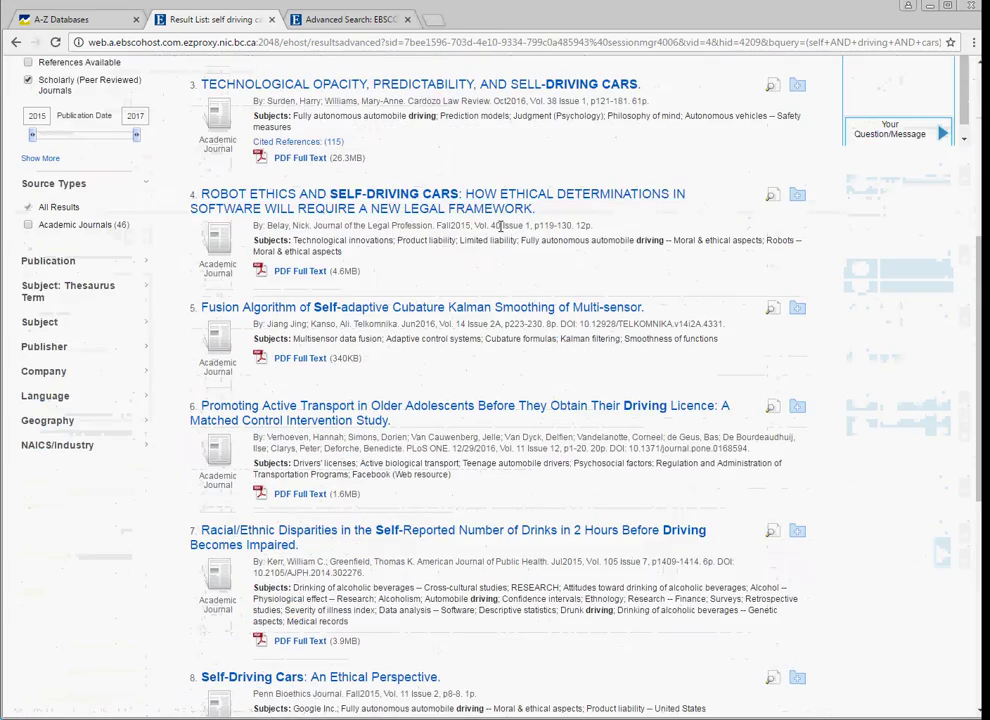
scroll(502, 228, down, 3)
scroll(502, 232, down, 1)
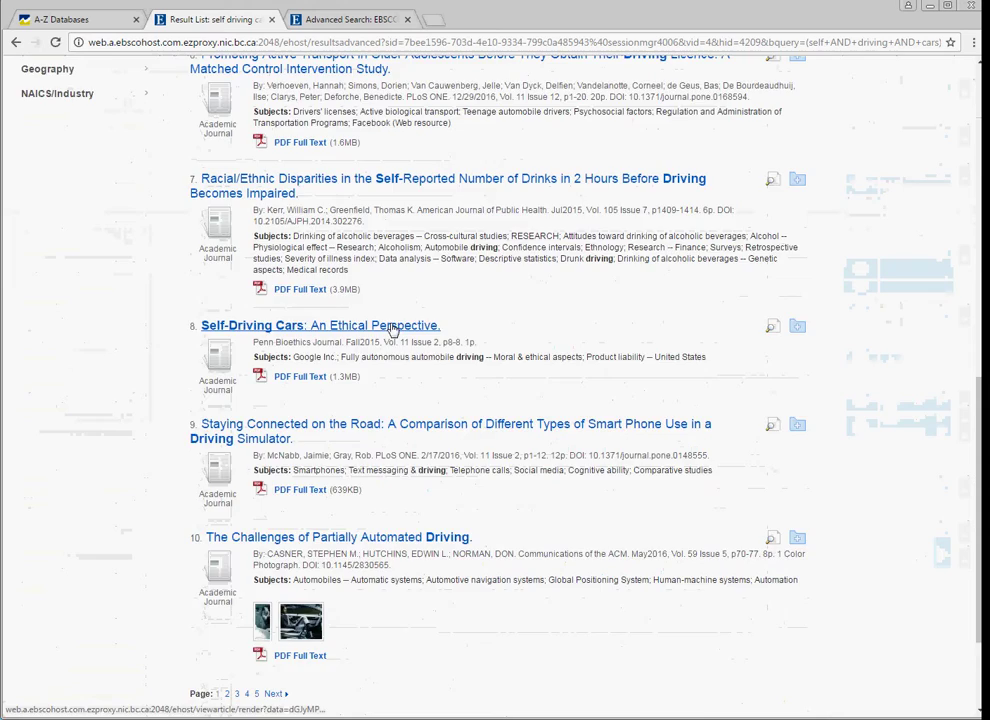
scroll(440, 322, up, 4)
scroll(482, 311, up, 4)
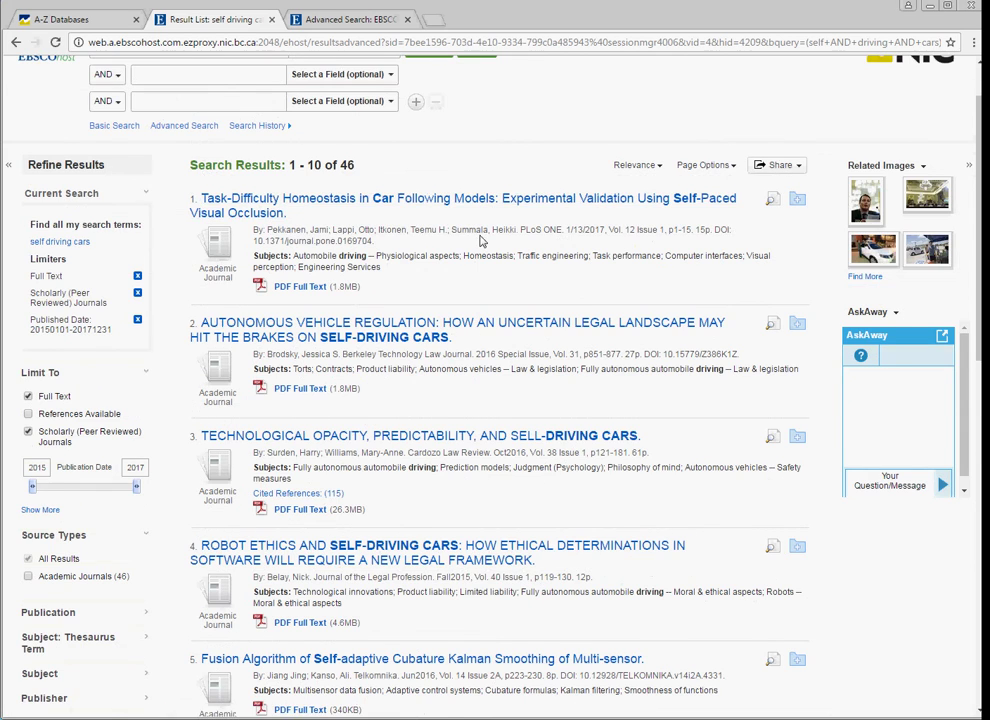
scroll(478, 233, up, 1)
scroll(481, 236, down, 3)
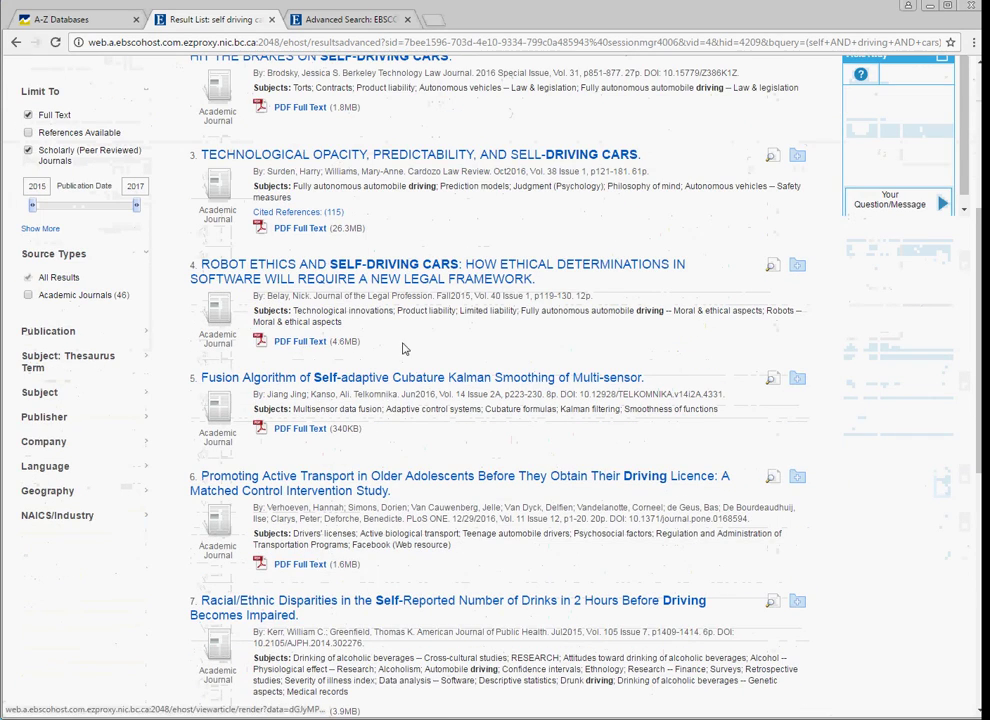
scroll(404, 347, down, 3)
scroll(404, 347, down, 2)
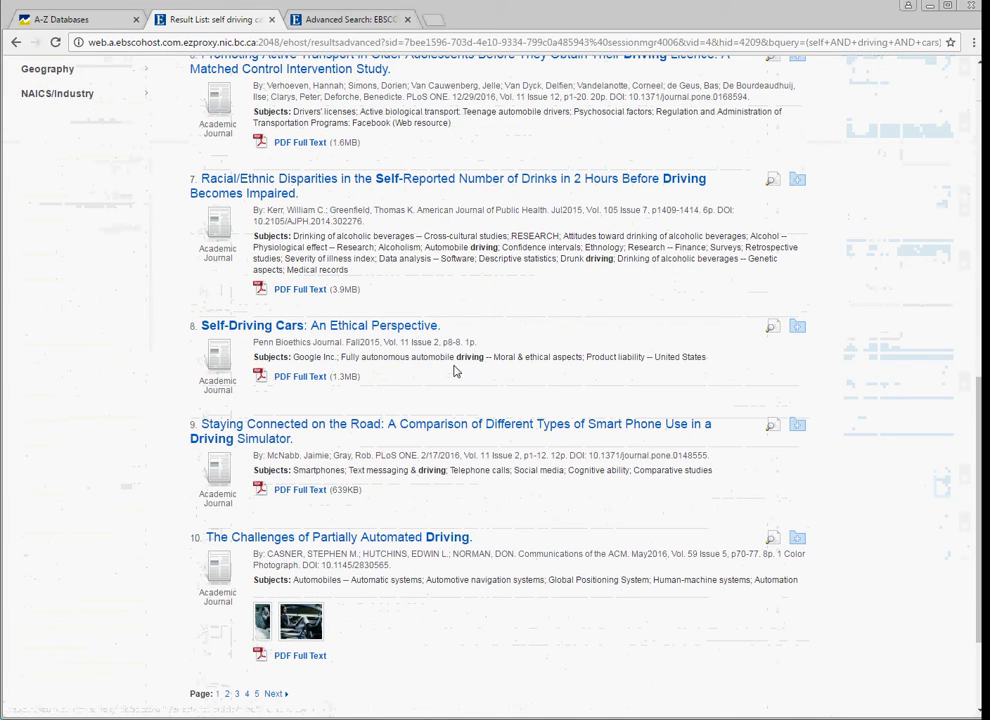
click(290, 377)
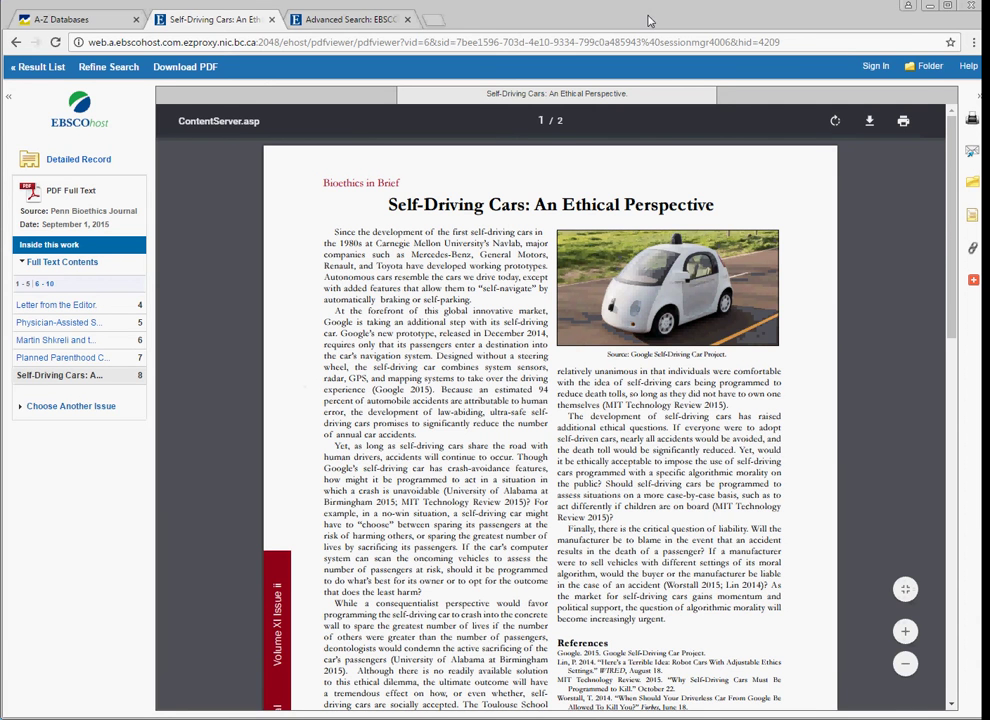
- Add the article to the folder, view the folder's contents and return to the article
drag(648, 20, 553, 22)
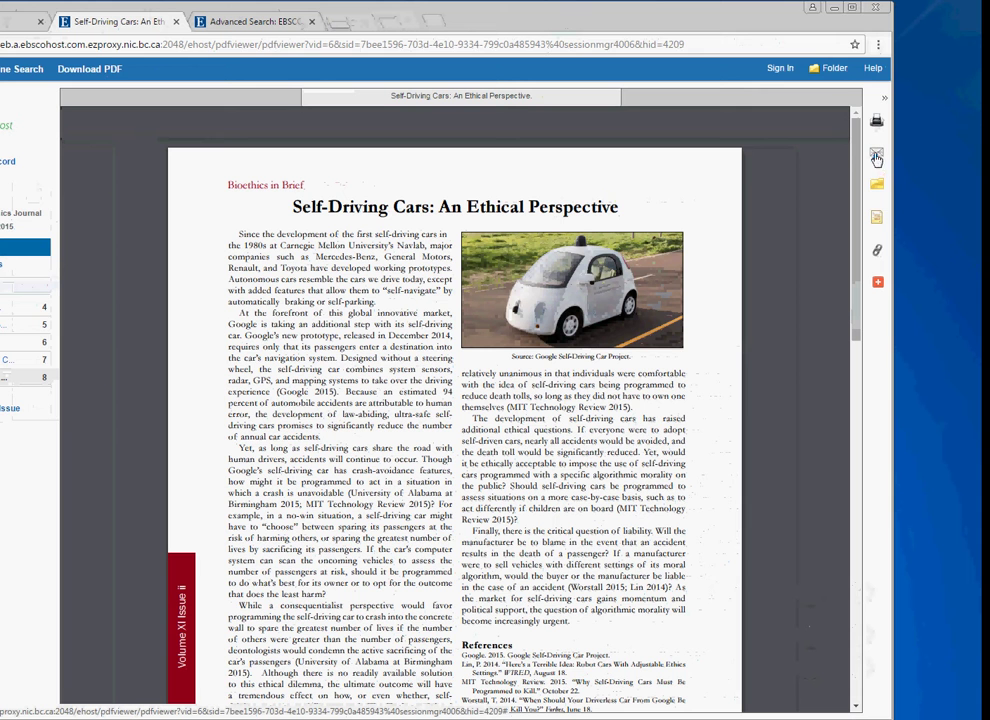
click(876, 187)
click(828, 67)
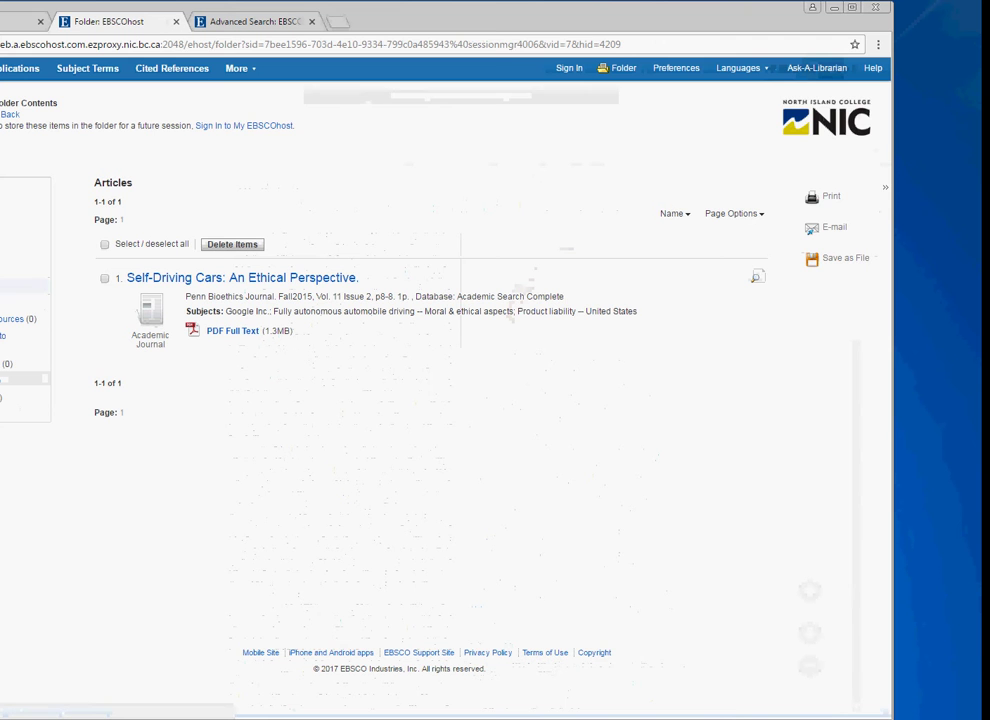
click(9, 115)
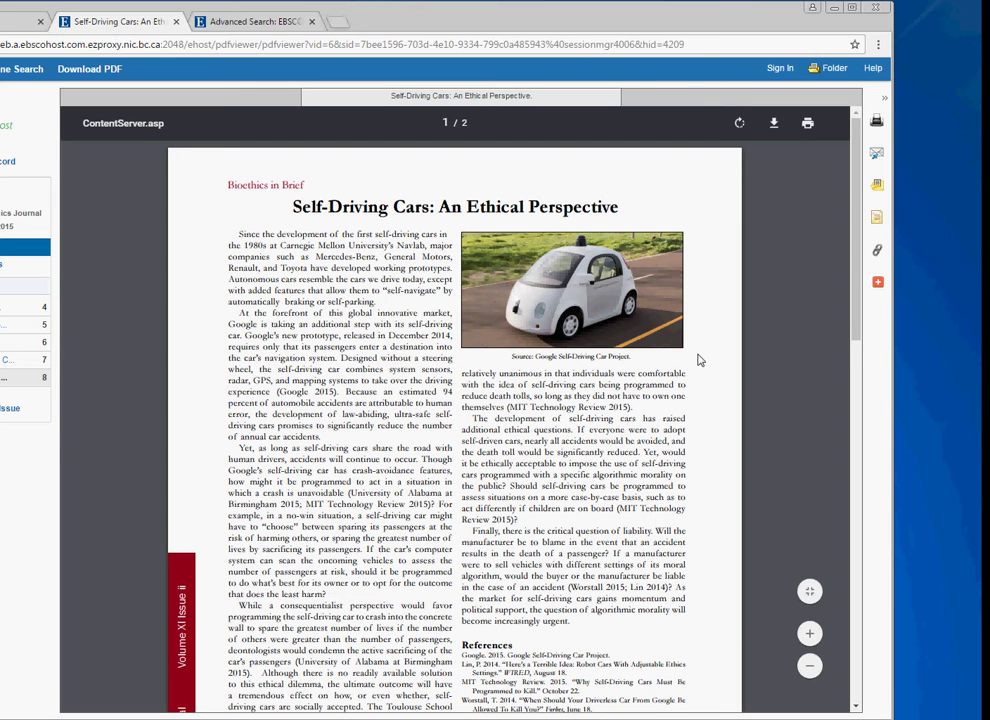
- Skim the article PDF through its references and copyright page
scroll(700, 360, down, 1)
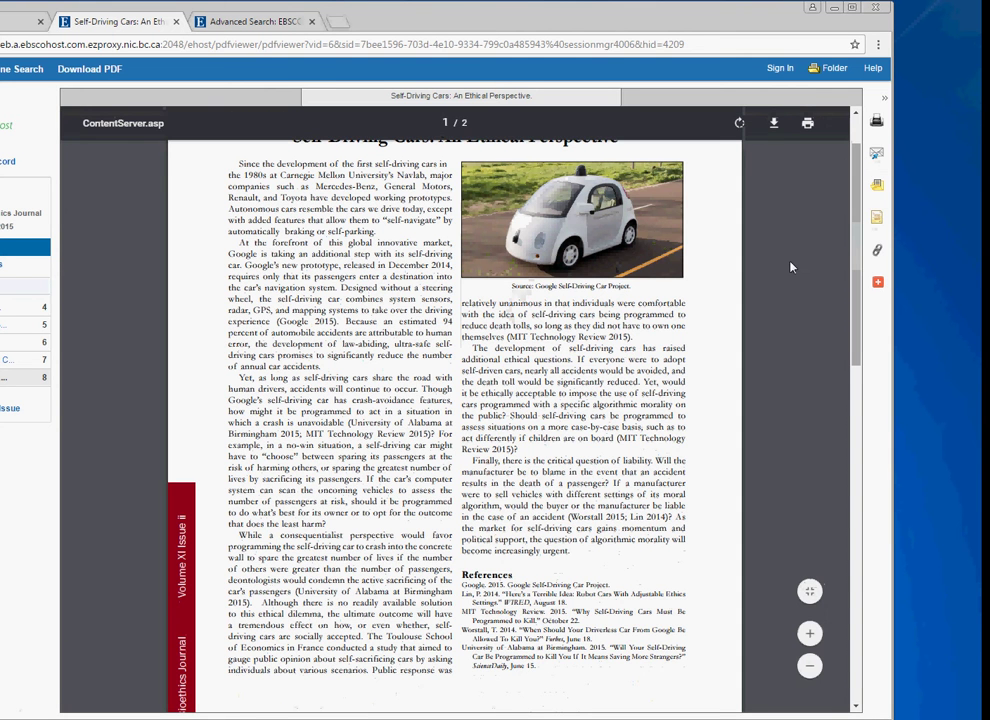
scroll(752, 261, down, 10)
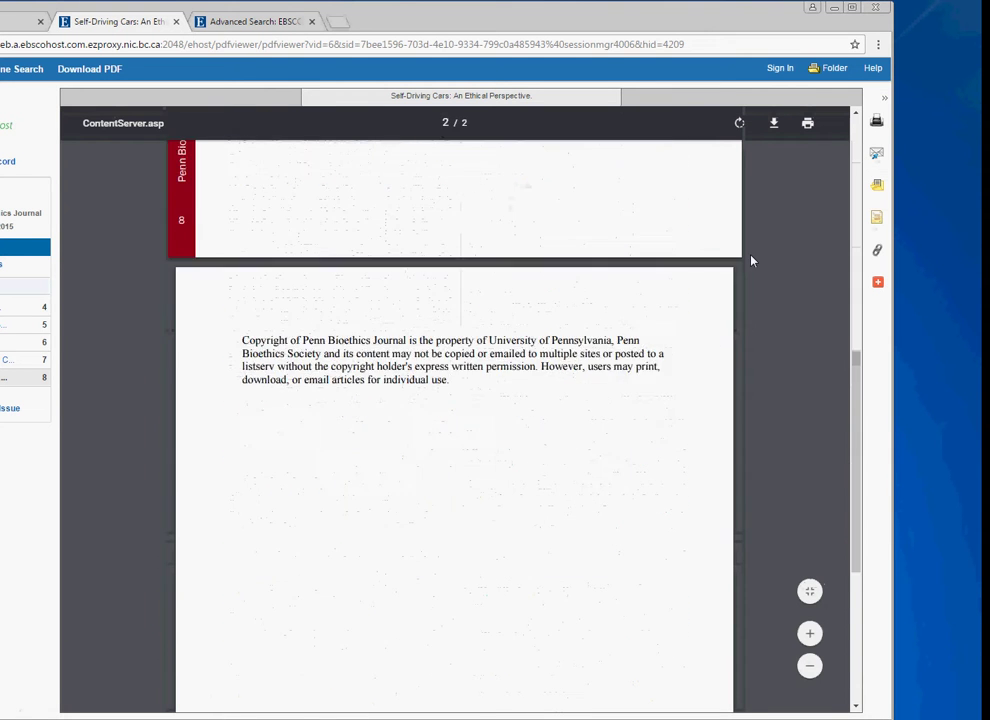
scroll(752, 261, up, 10)
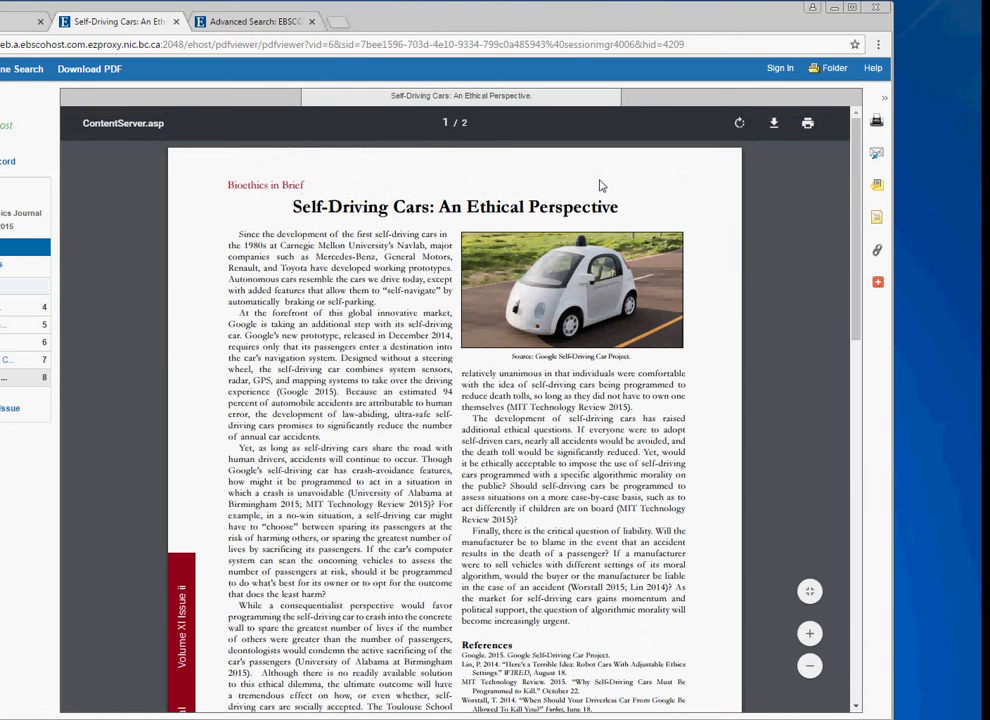
scroll(545, 285, down, 4)
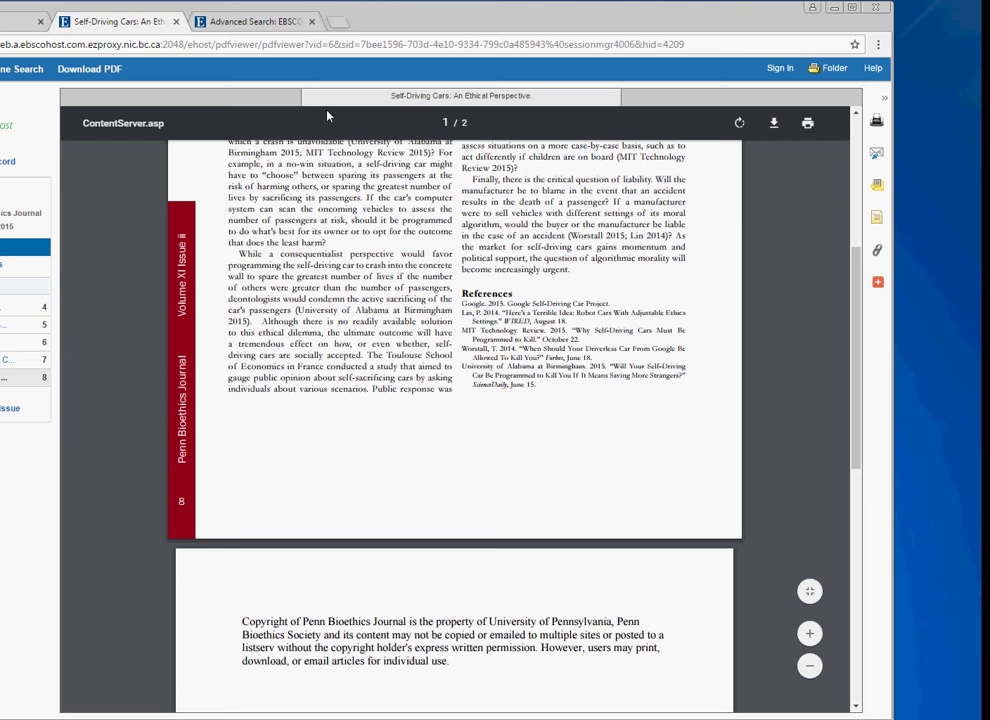
- Close the EBSCOhost tabs, return from the A-Z Databases page to the library home page and look over its links
middle_click(240, 22)
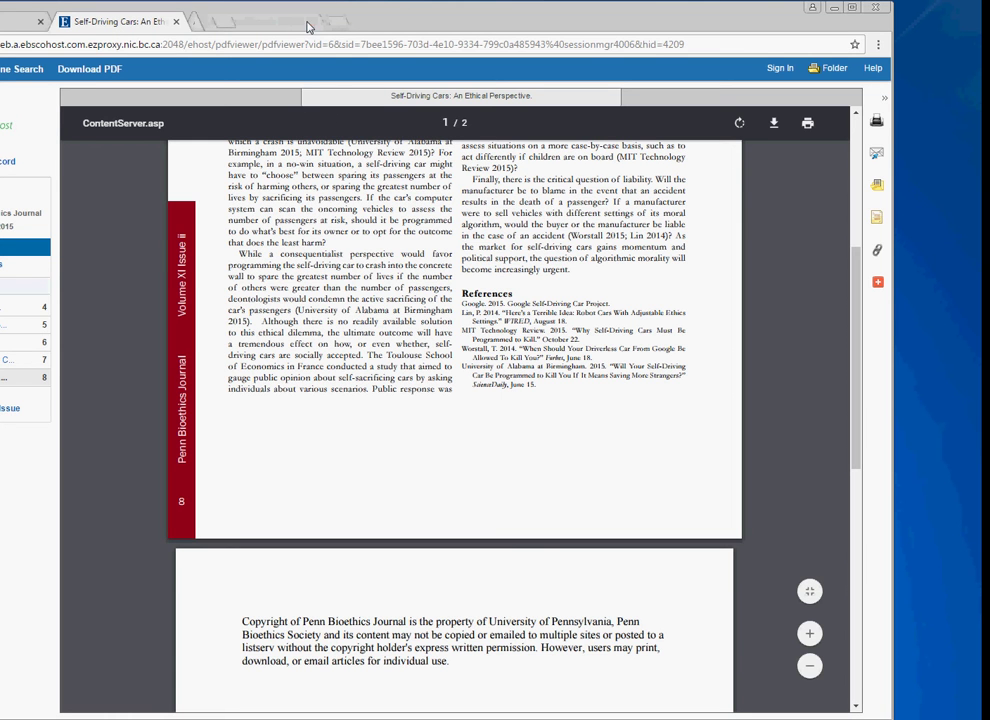
click(175, 22)
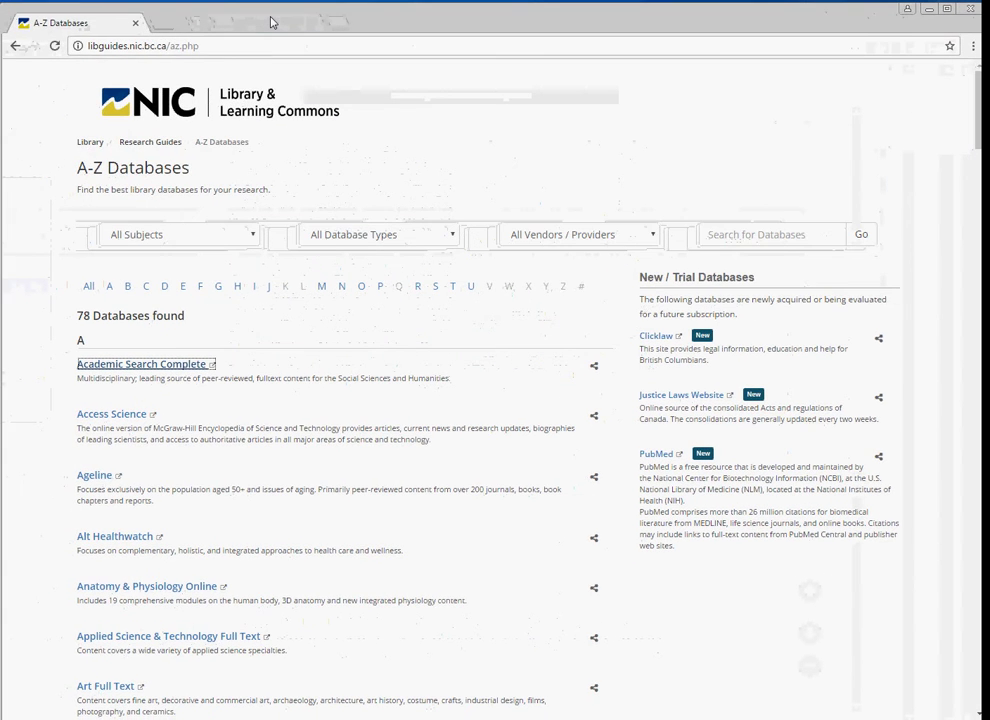
click(183, 106)
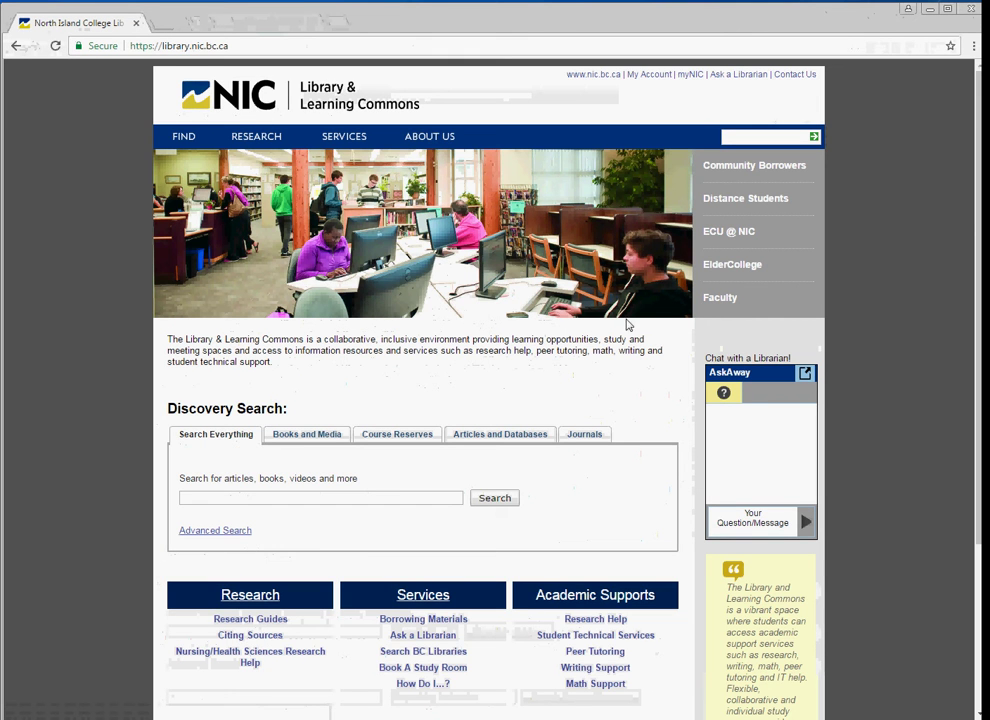
scroll(655, 404, down, 1)
scroll(655, 404, down, 3)
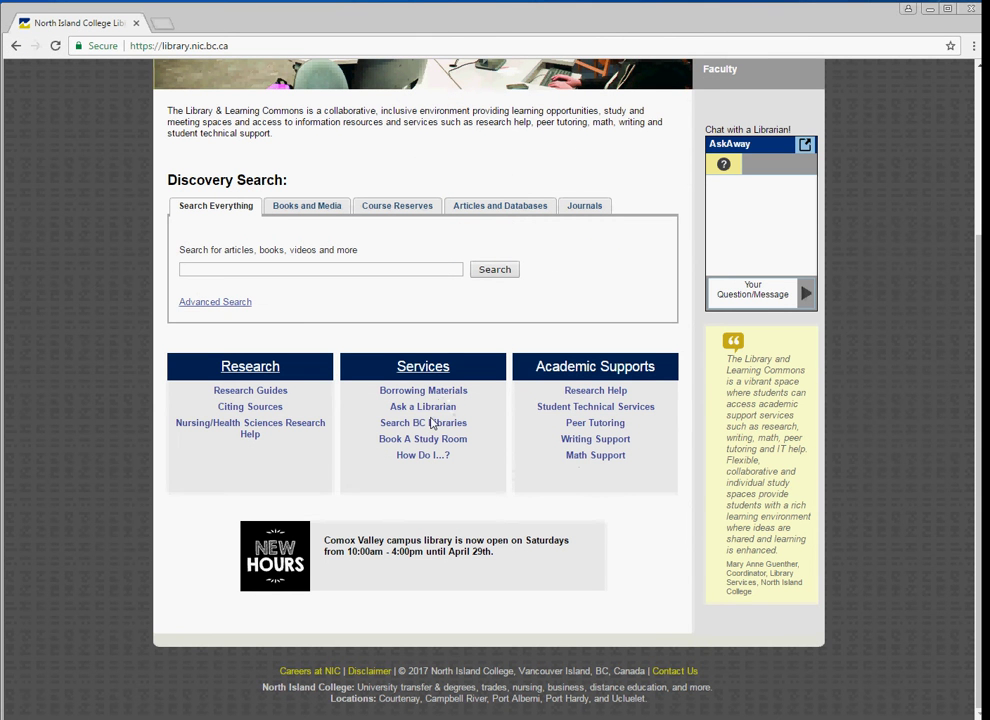
scroll(429, 405, up, 3)
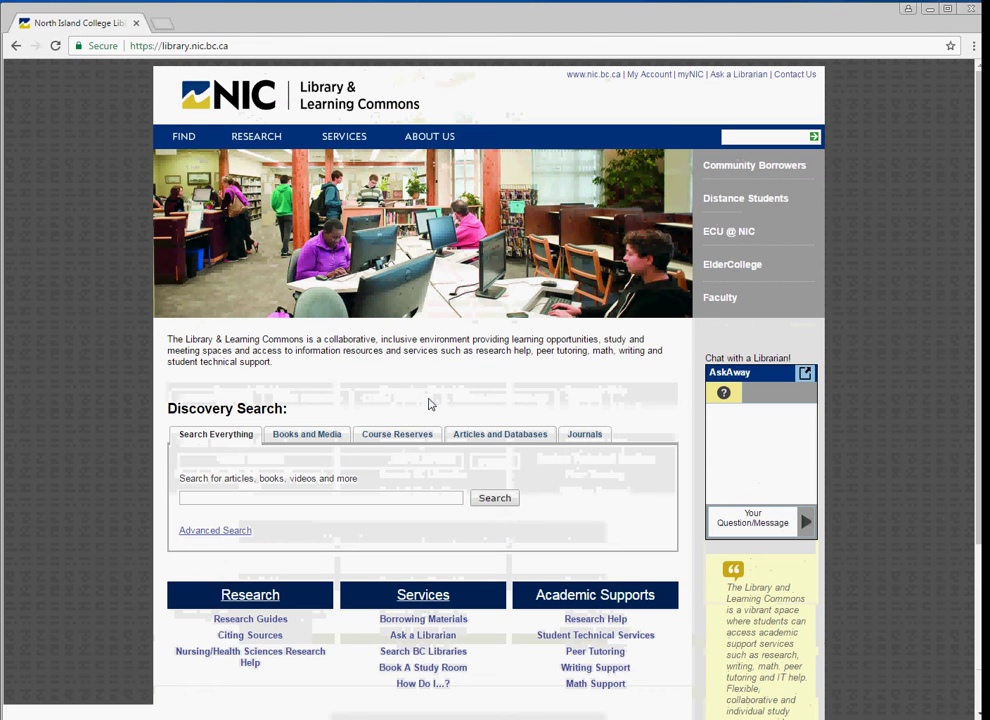
- Open the Research Help guide from the library's Research Guides and start its "Starting Your Research" tutorial
click(251, 137)
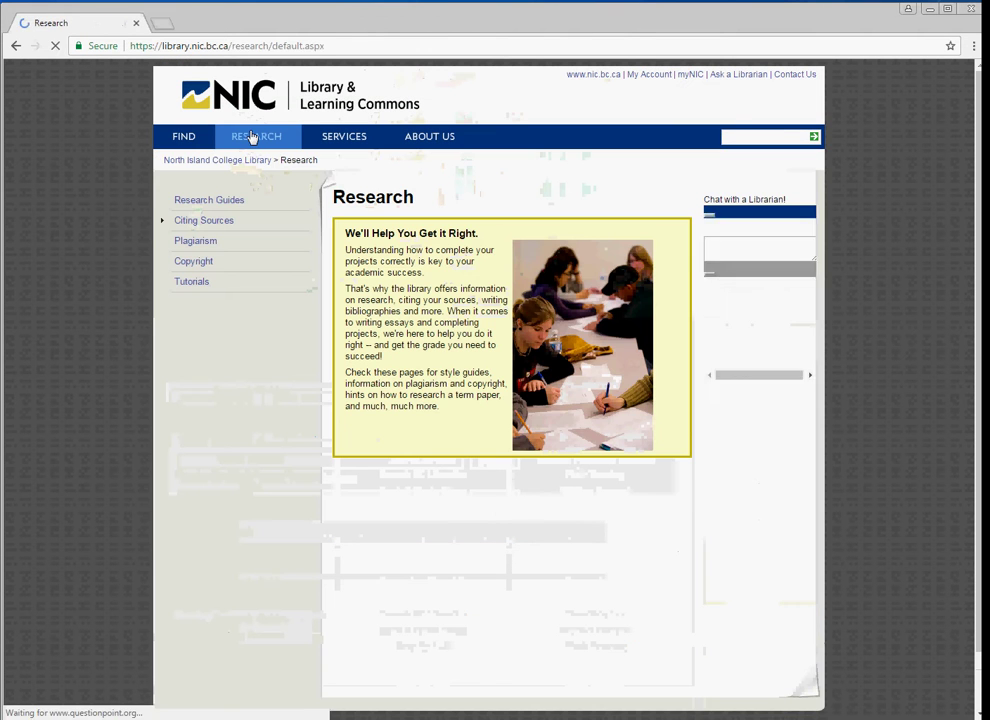
click(232, 202)
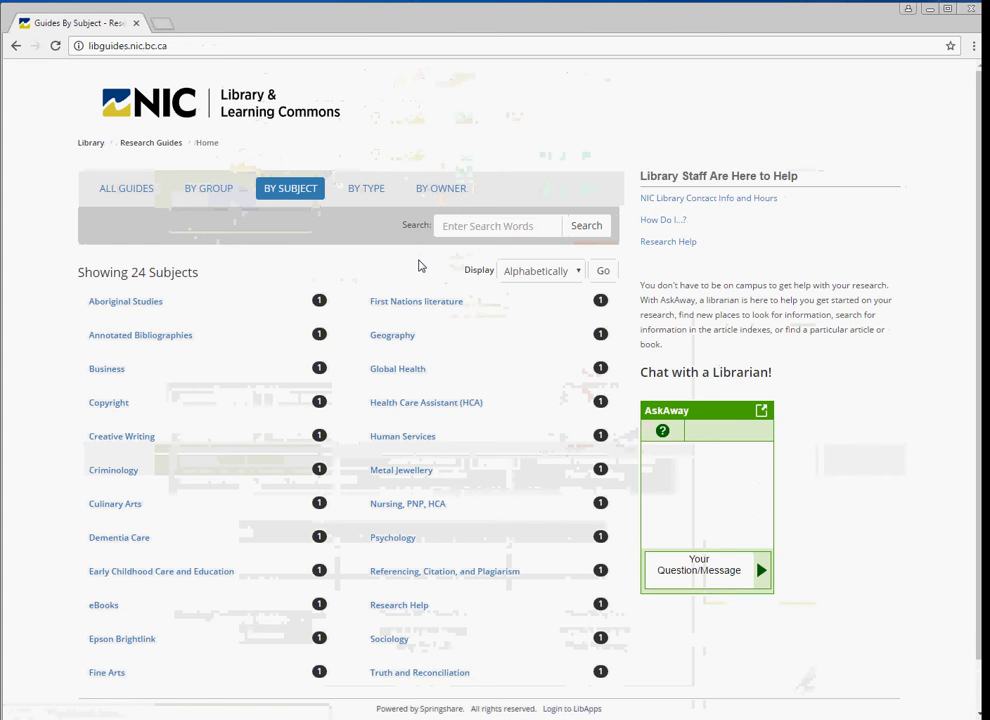
click(668, 242)
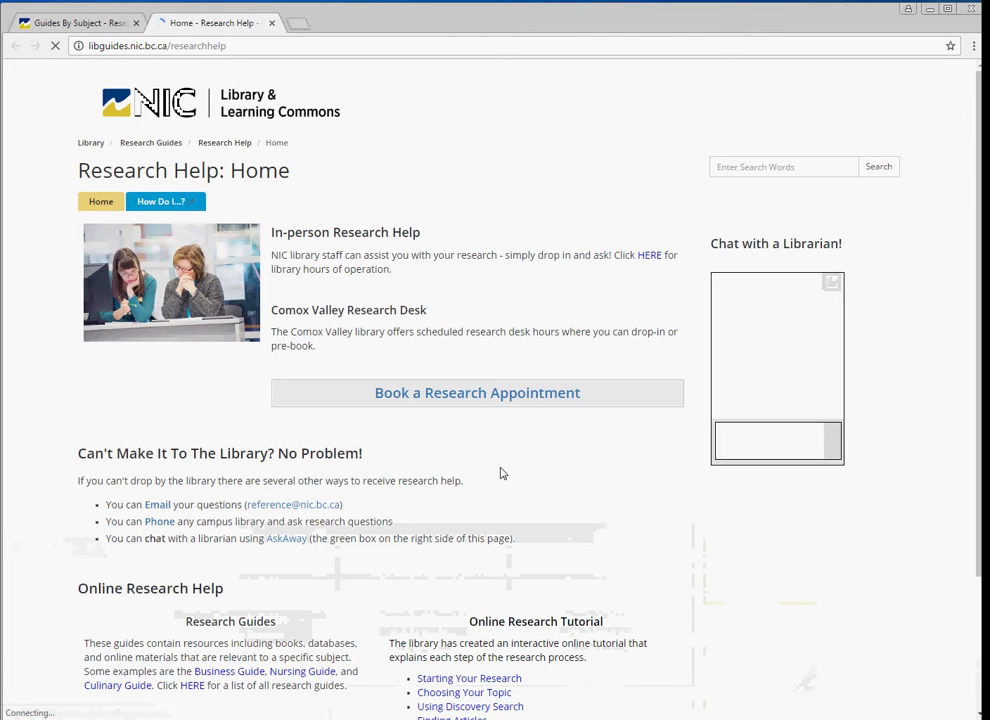
scroll(480, 460, down, 3)
click(450, 508)
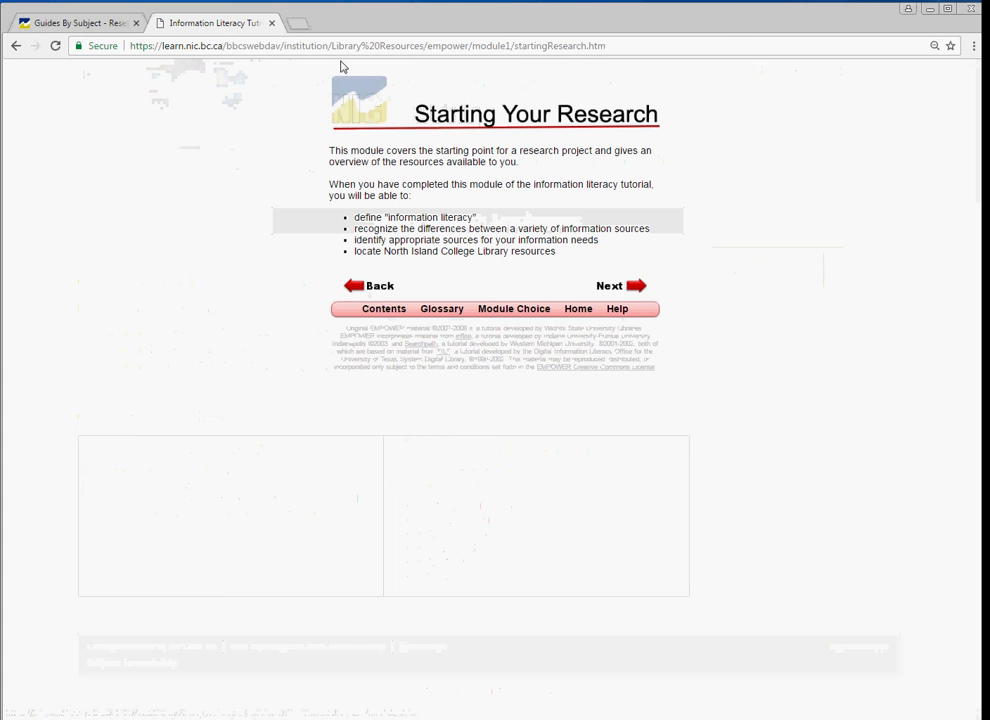
- Open Google Scholar (scholar.google.ca) in a new tab and search it for "self-driving cars"
click(299, 26)
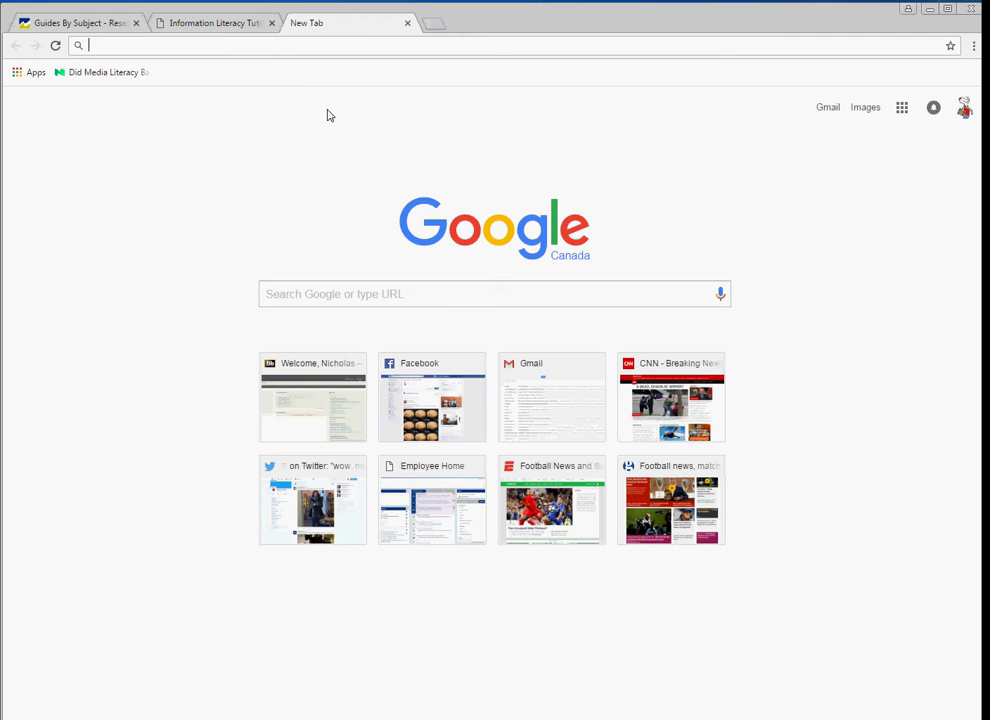
text(schol)
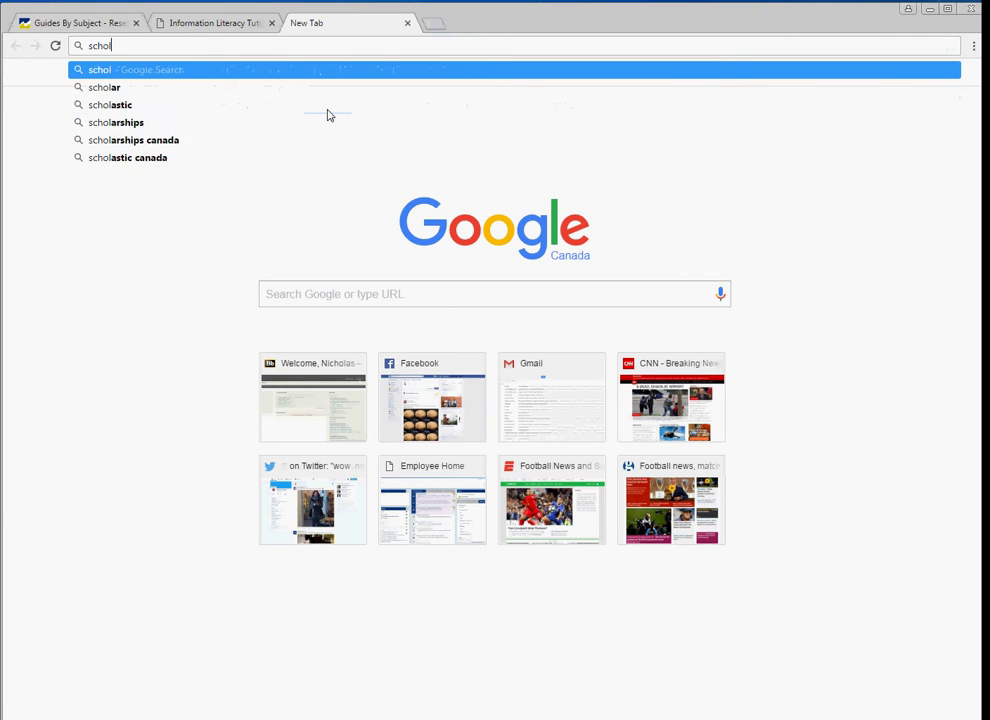
text(ar.google.)
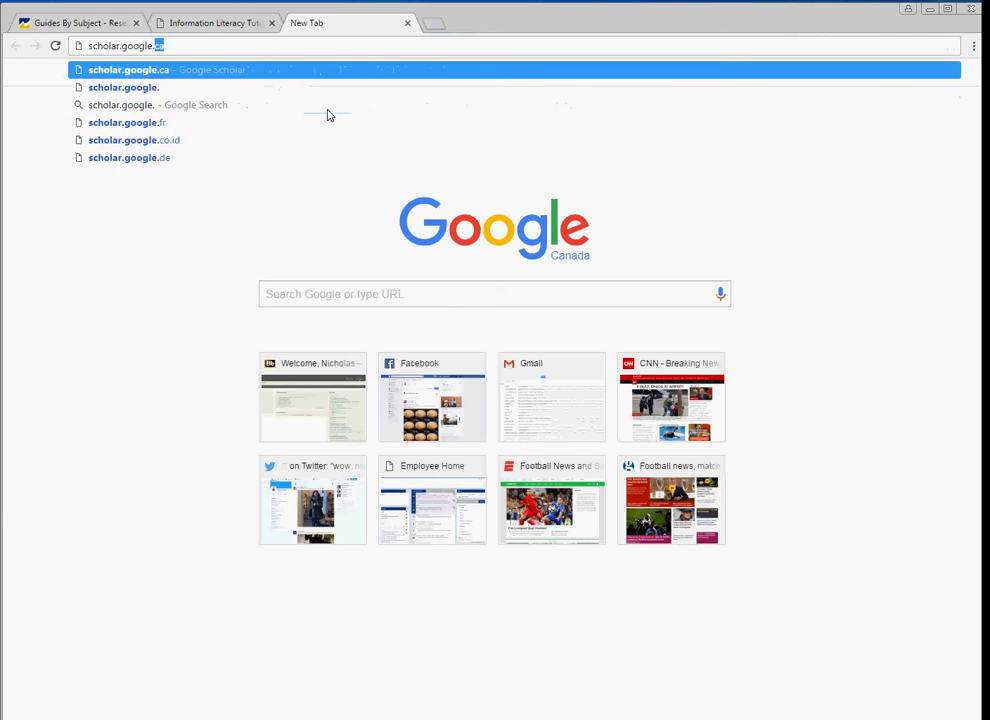
key(Return)
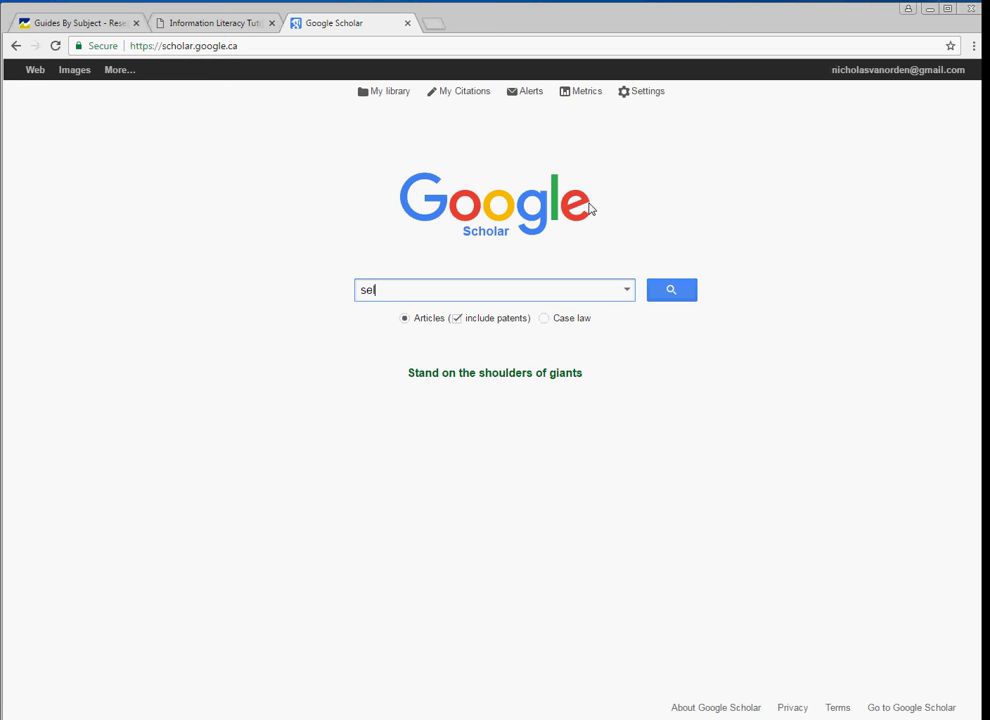
text(f-driving cars)
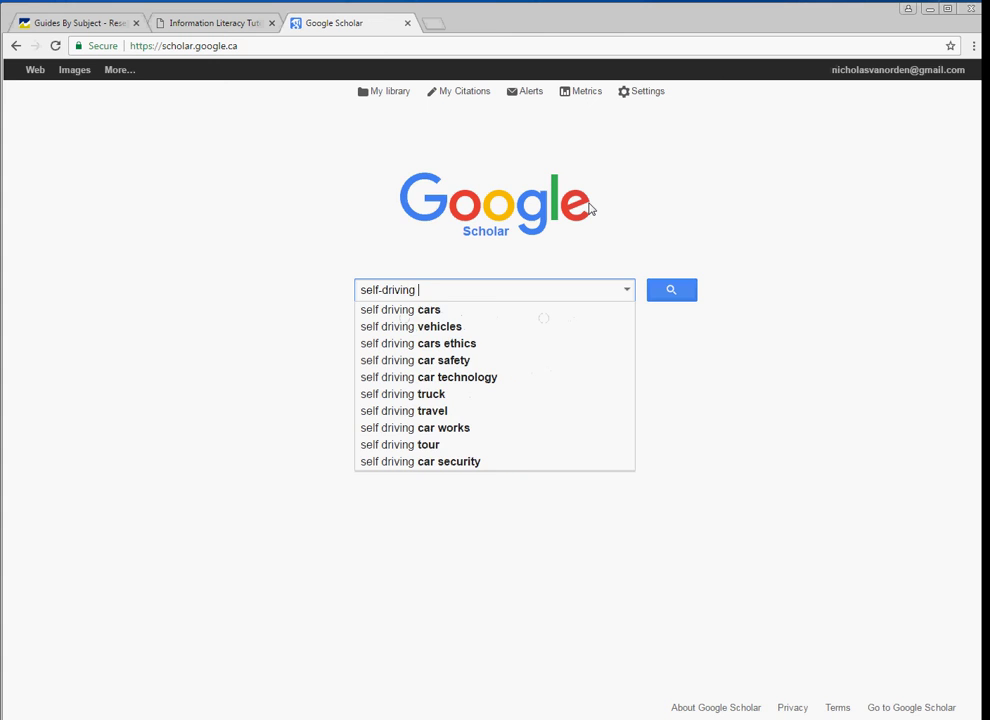
key(Return)
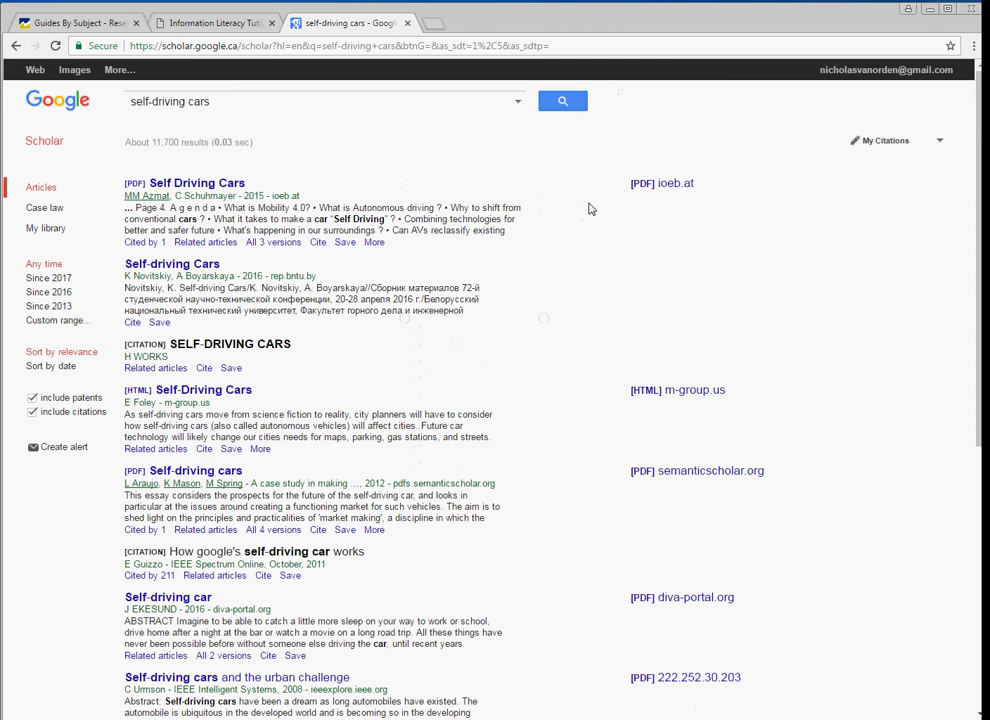
- Open google.ca in another new tab and run a regular web search for "self-driving cars"
click(431, 24)
text(google.ca)
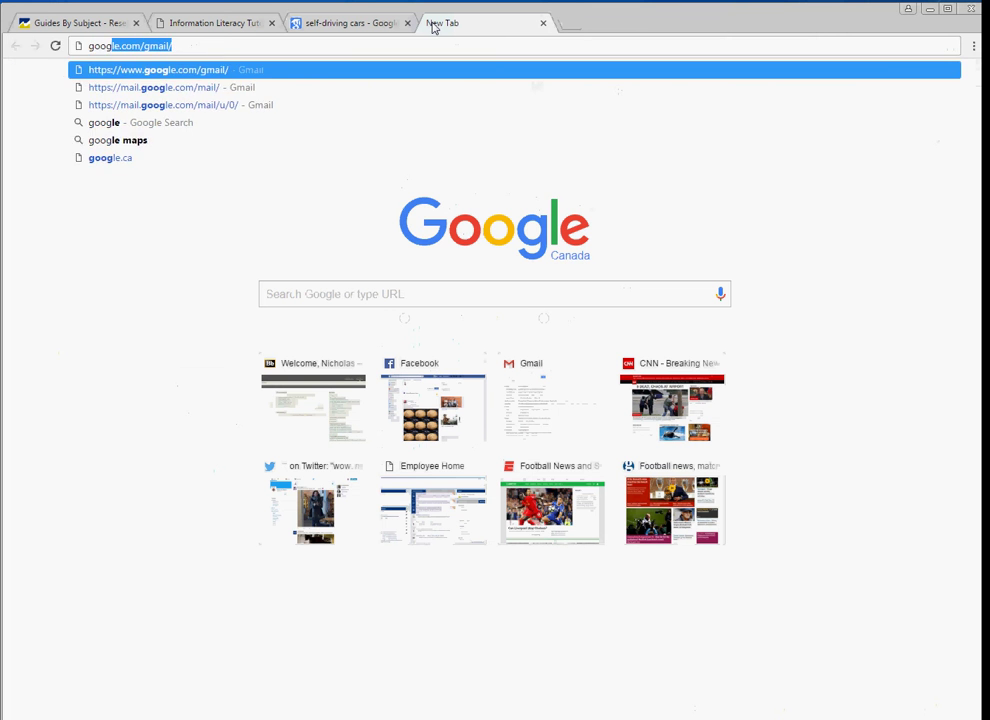
key(Return)
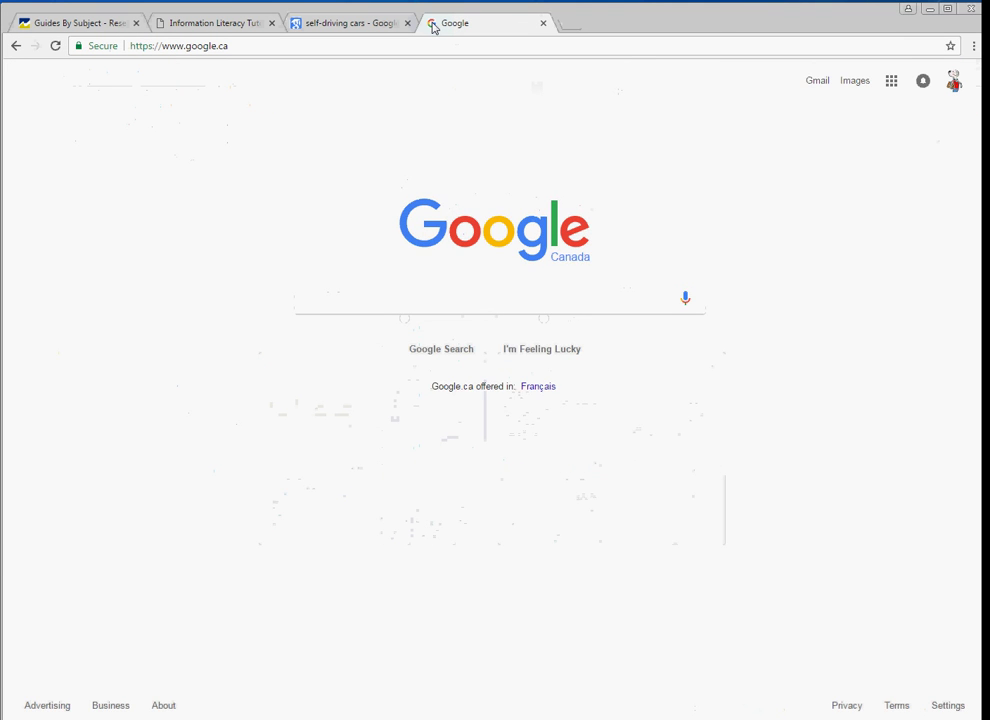
text(self-drivi)
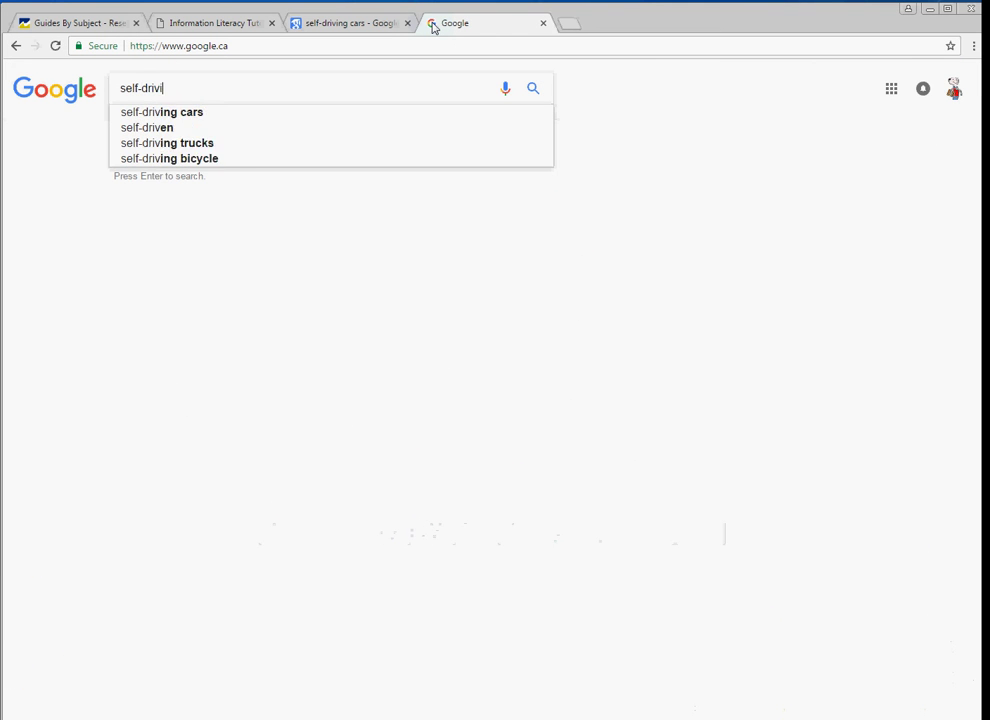
text(ng cars)
key(Return)
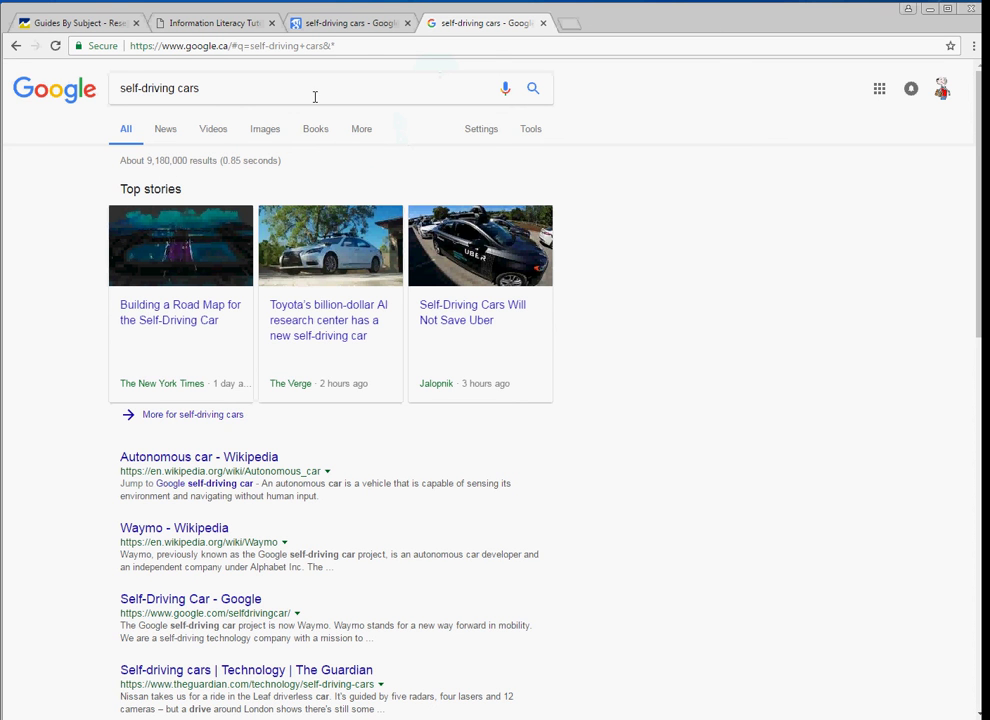
- Look through the regular Google results for self-driving cars and compare them with the Google Scholar results
scroll(200, 413, down, 1)
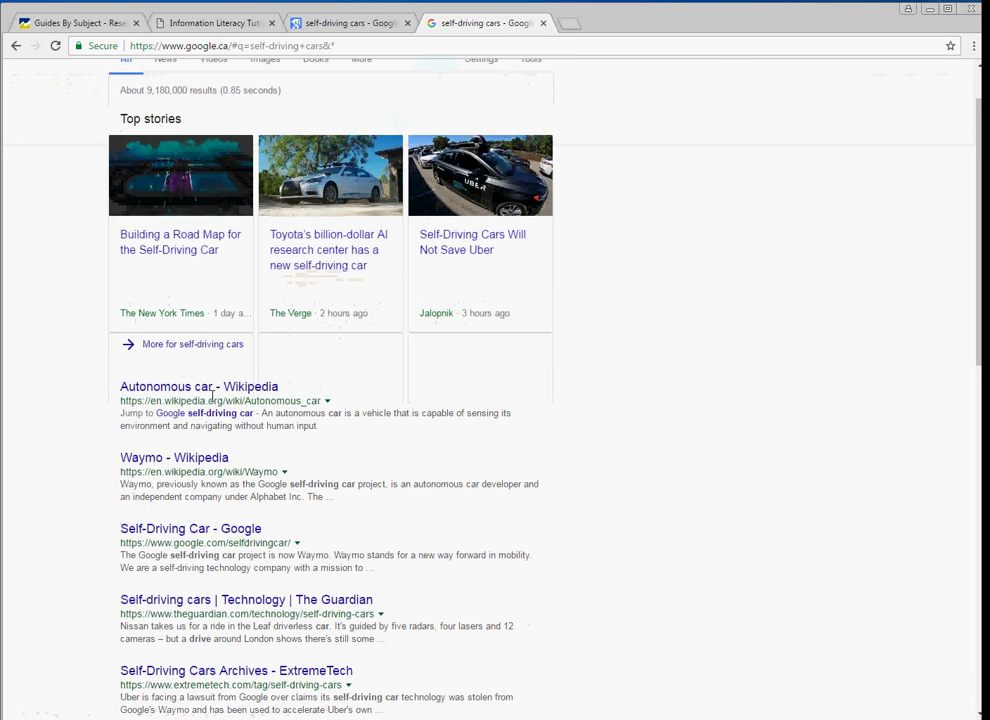
scroll(215, 400, down, 3)
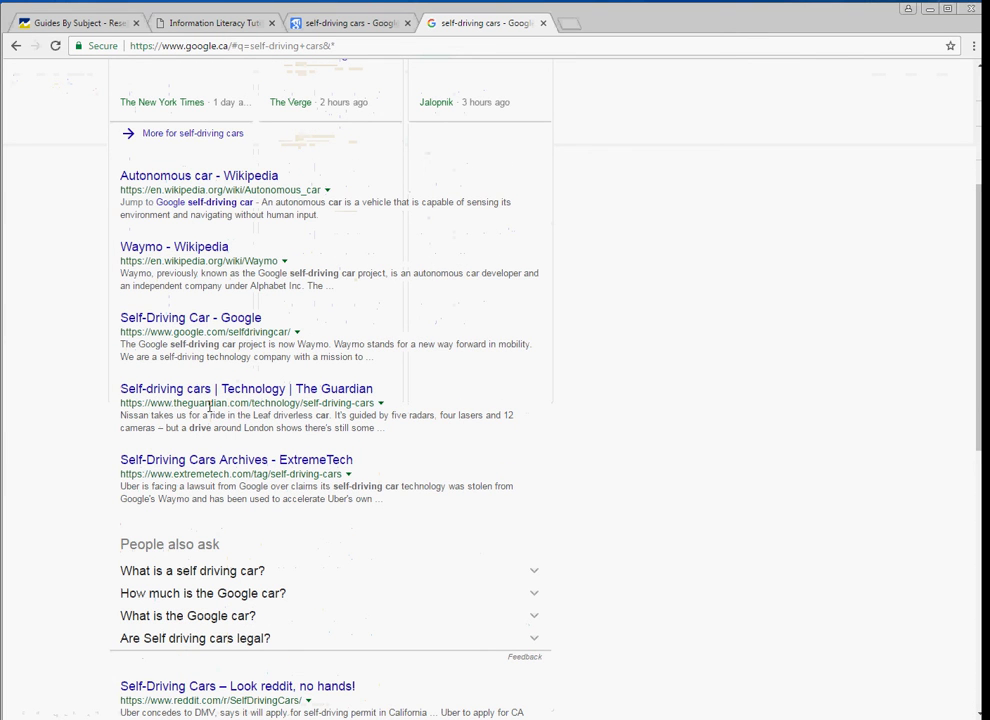
scroll(160, 405, up, 4)
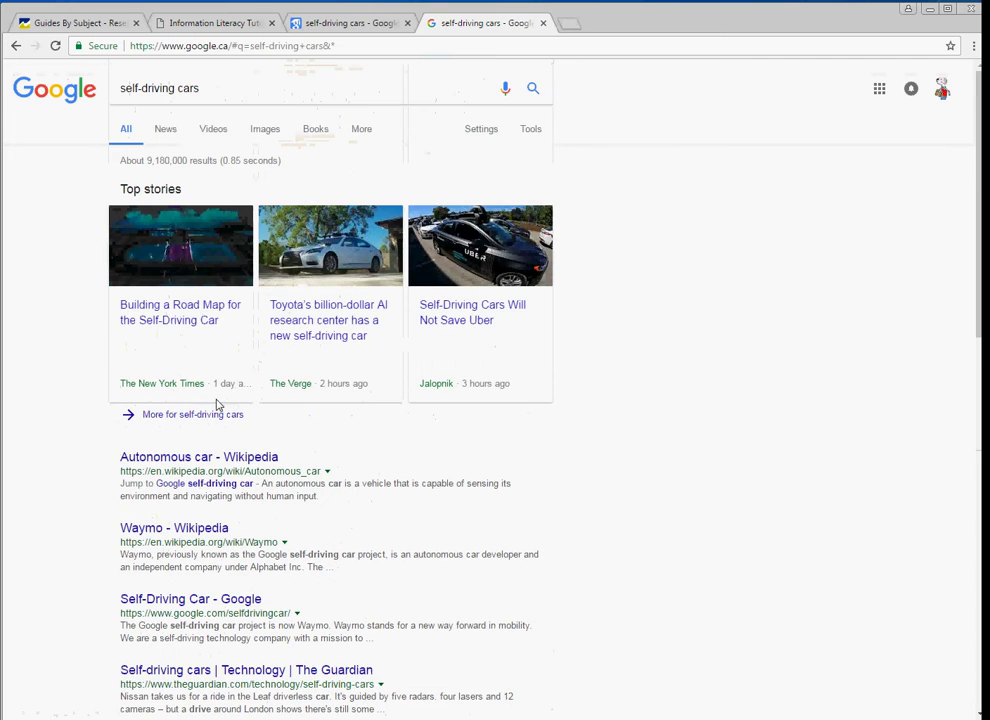
click(343, 23)
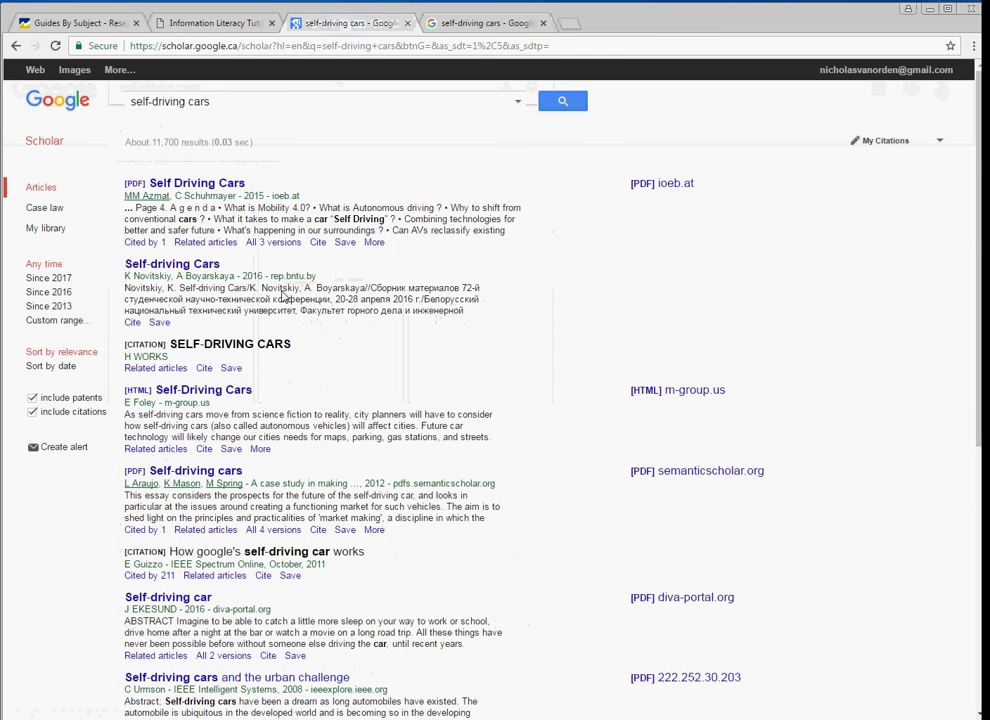
click(455, 22)
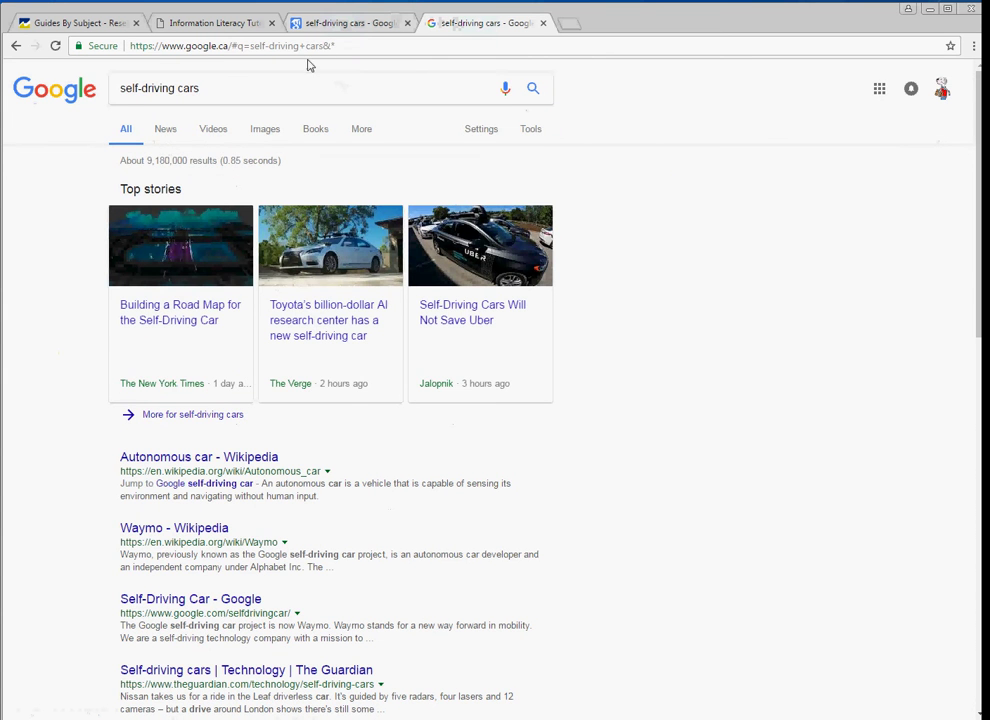
click(352, 22)
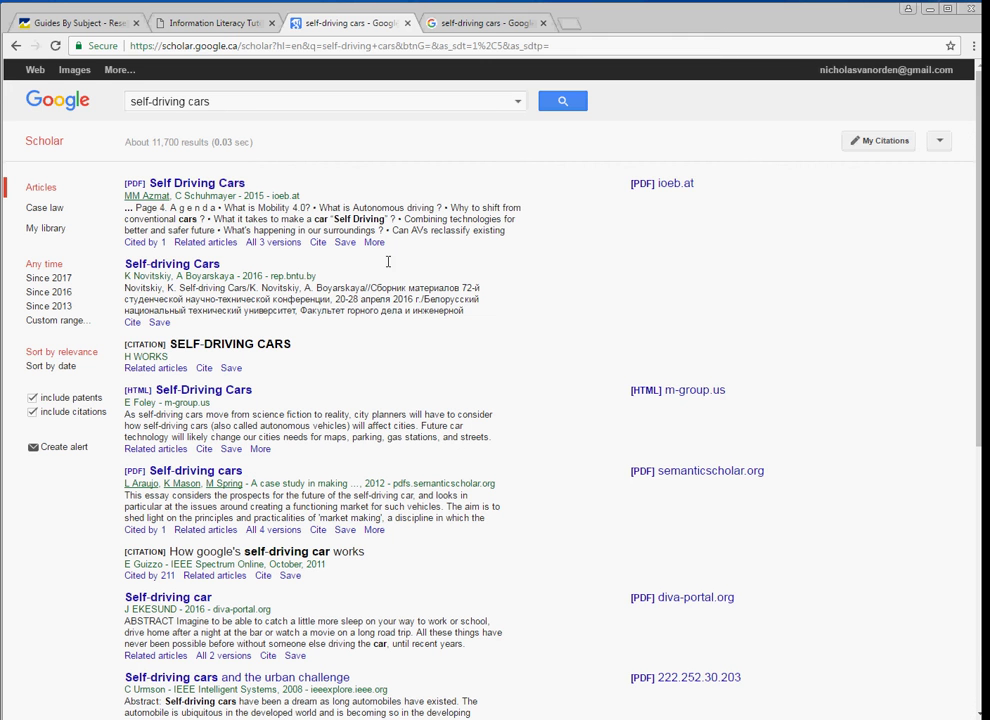
- Return to the library home page, browse the article databases by title and open Academic Search Complete
click(66, 22)
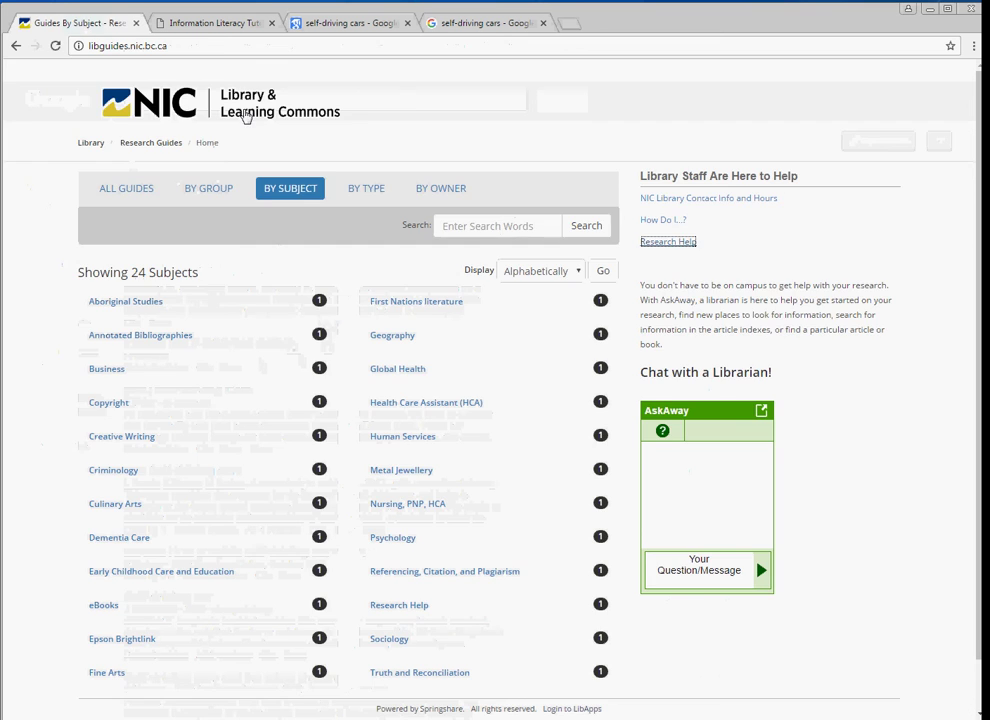
click(188, 90)
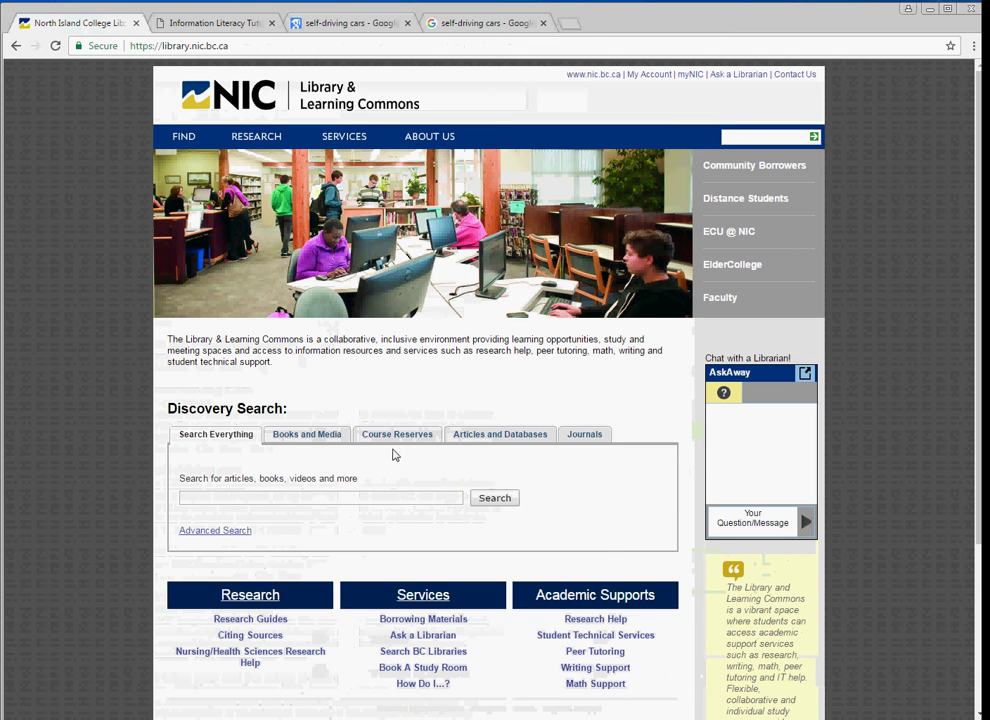
click(459, 437)
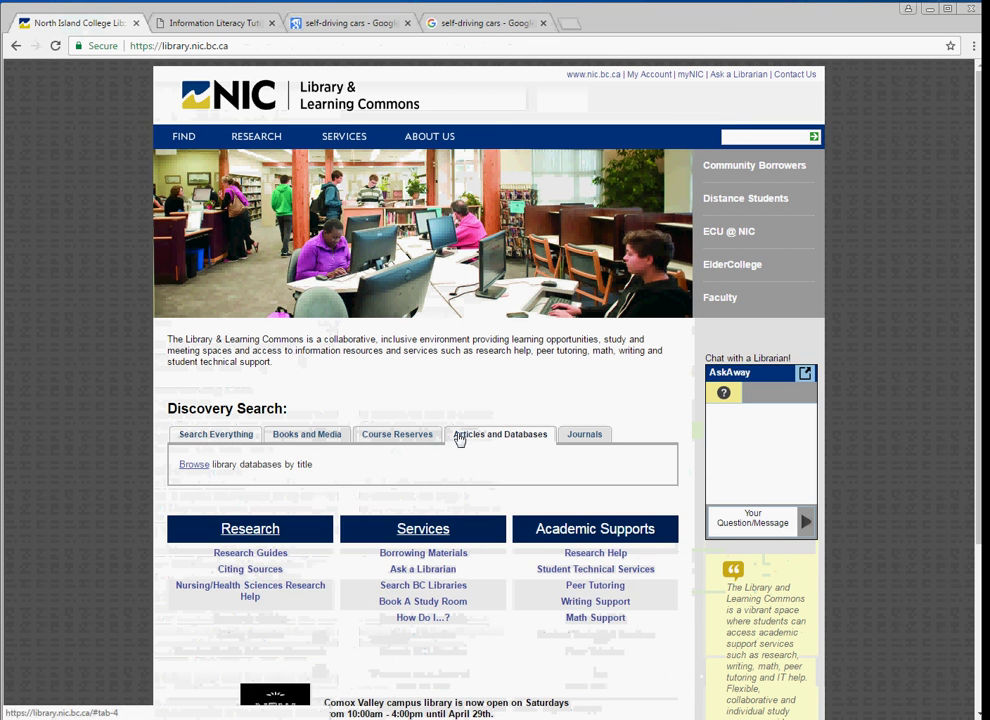
click(185, 464)
click(133, 366)
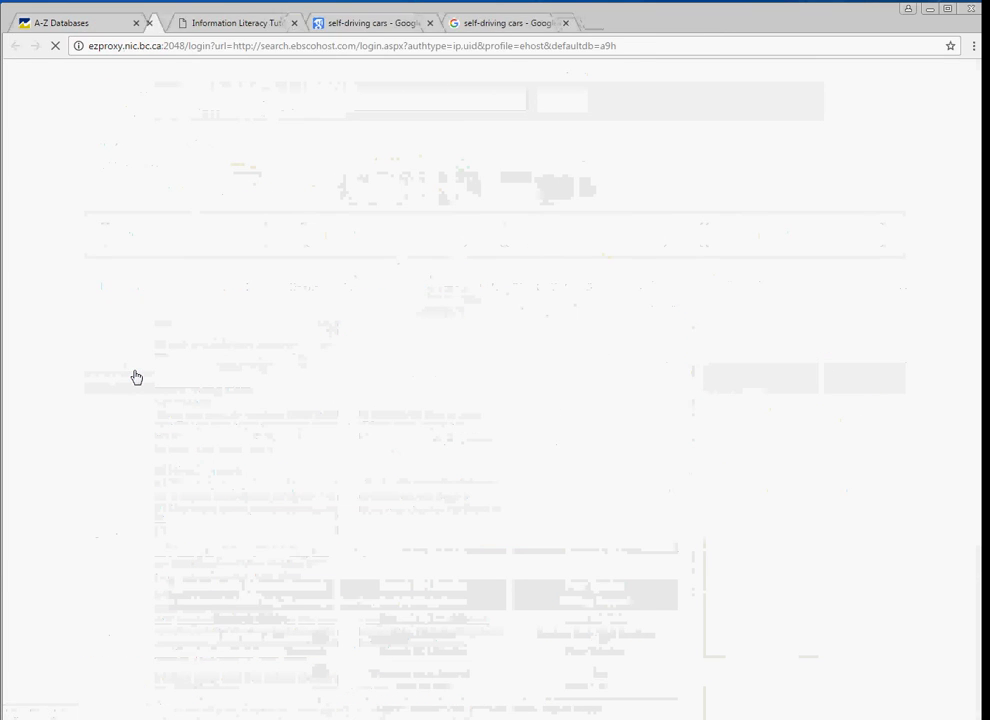
- Compare the Google Scholar results with the A-Z Databases page and the EBSCOhost advanced search form
click(499, 24)
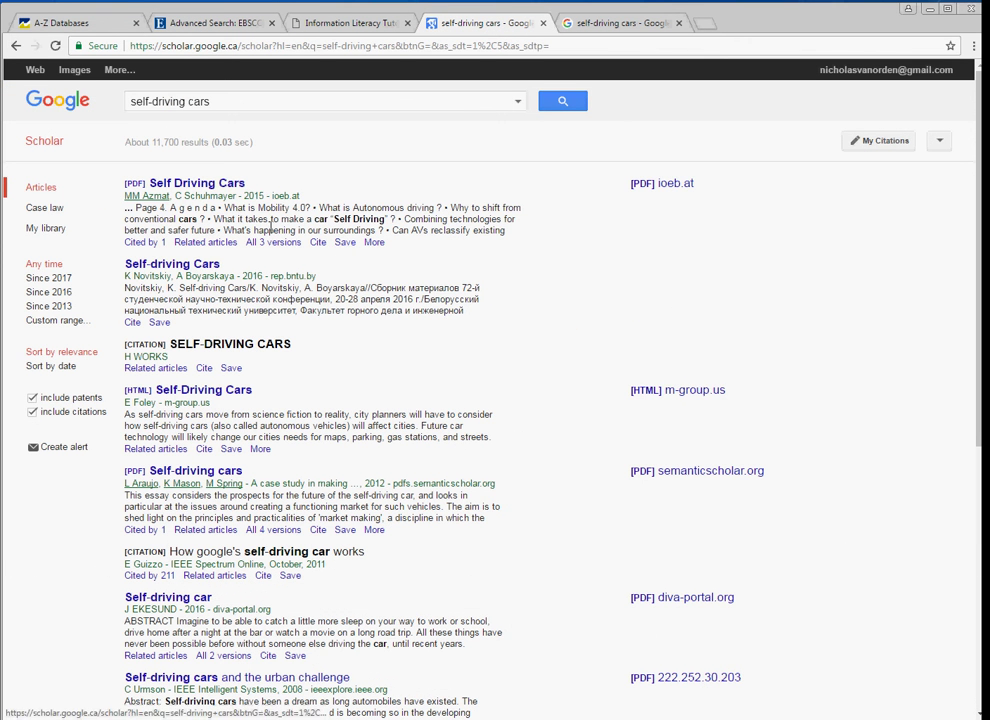
click(80, 20)
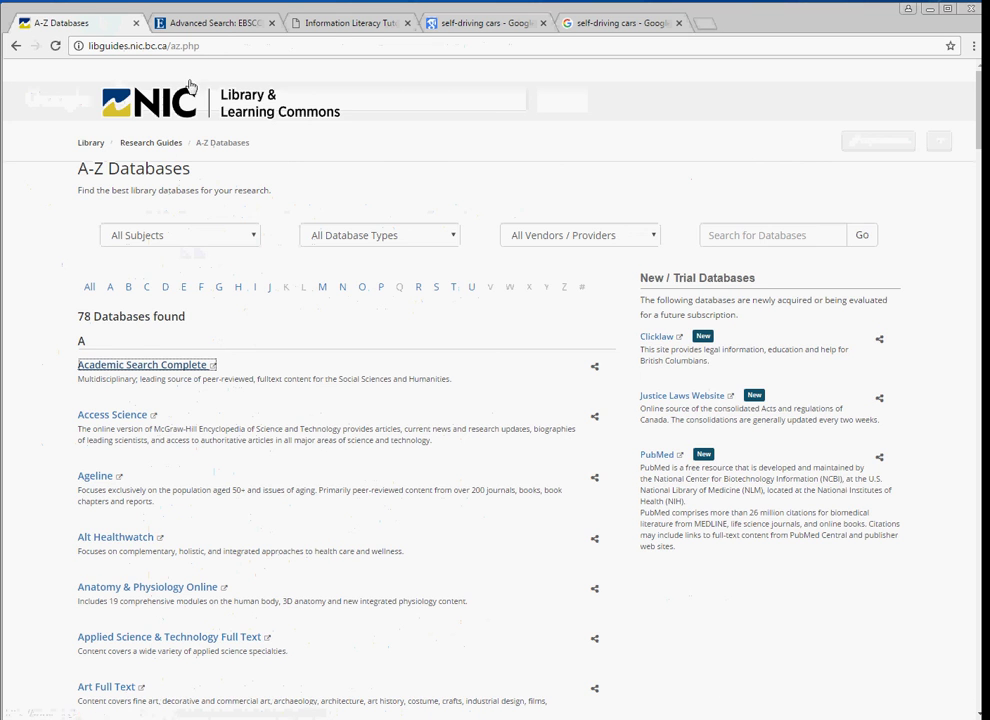
click(155, 24)
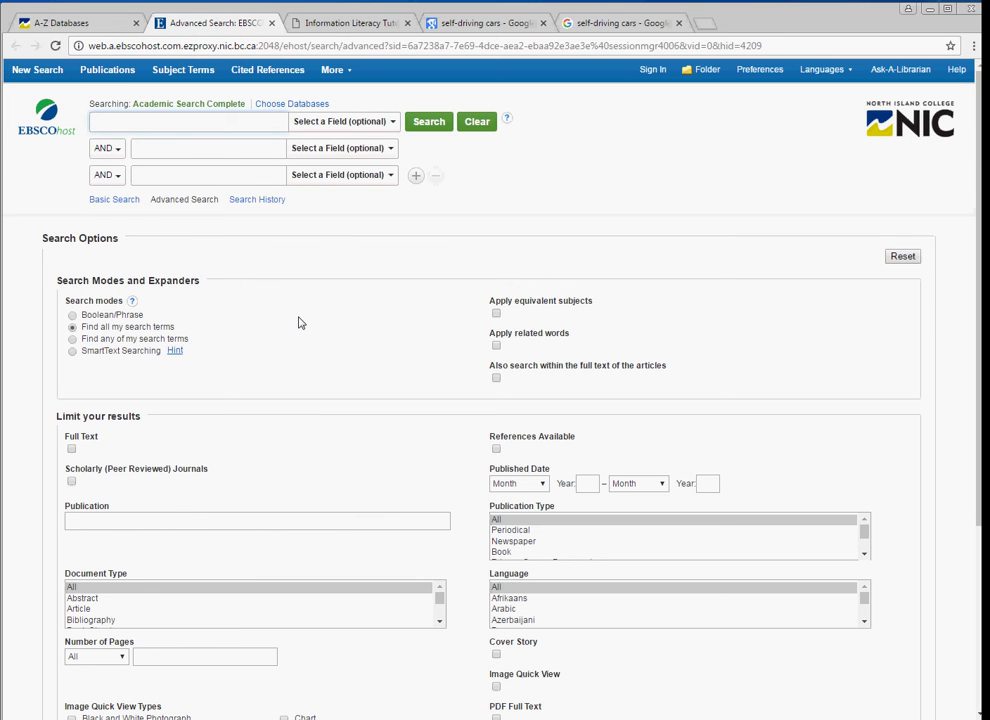
- Close the Google, Google Scholar, tutorial and EBSCOhost tabs, and return from A-Z Databases to the library home page
click(679, 23)
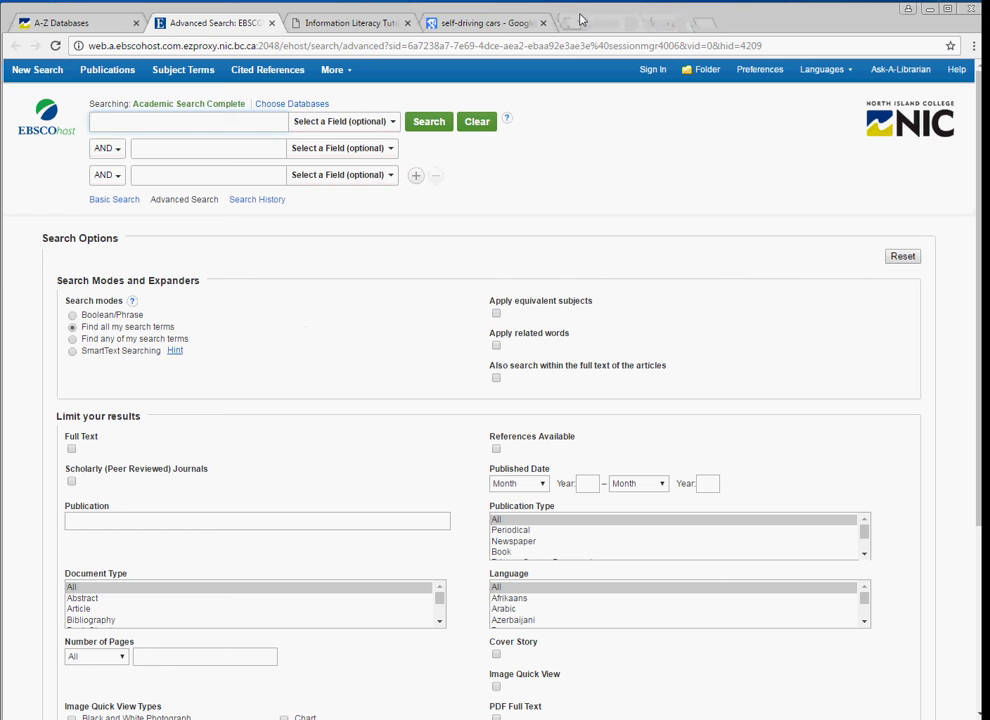
click(543, 23)
click(407, 24)
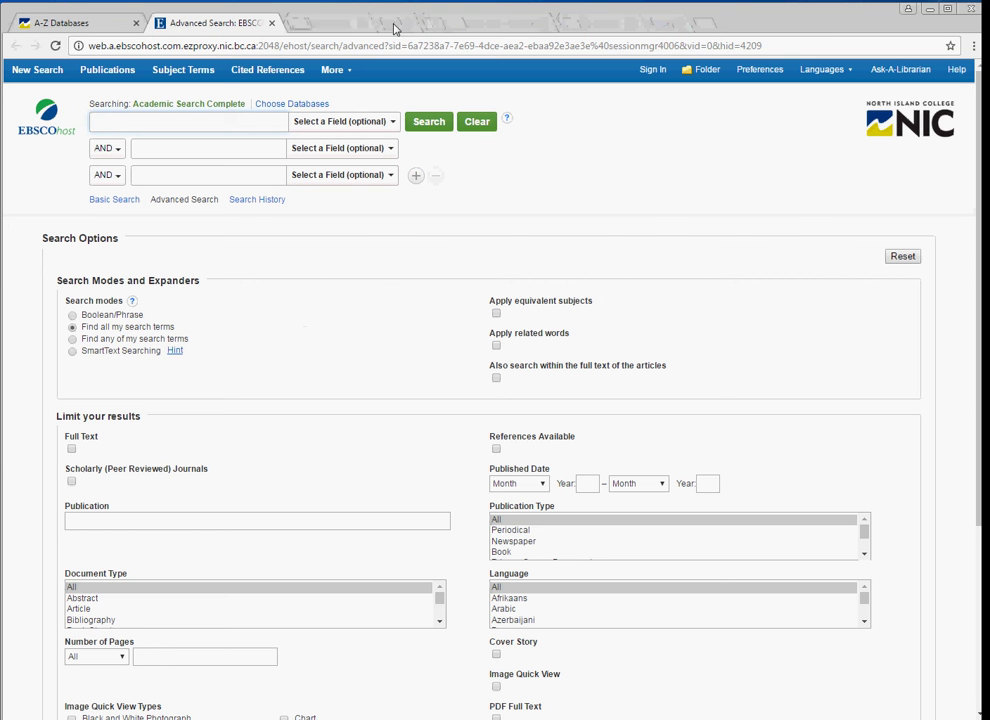
click(271, 24)
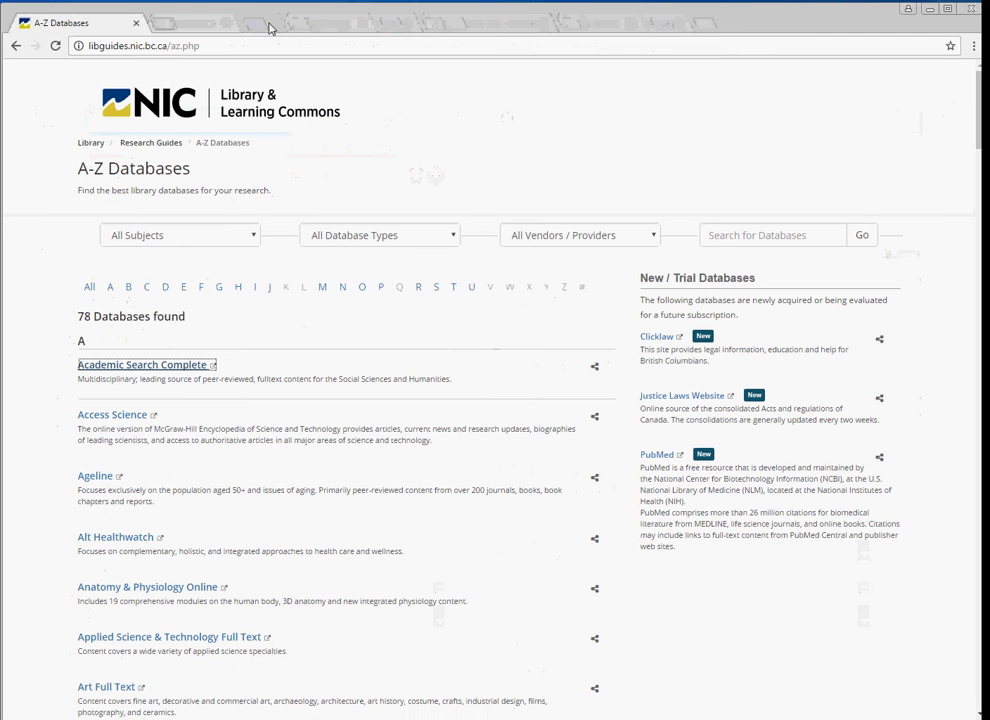
click(236, 116)
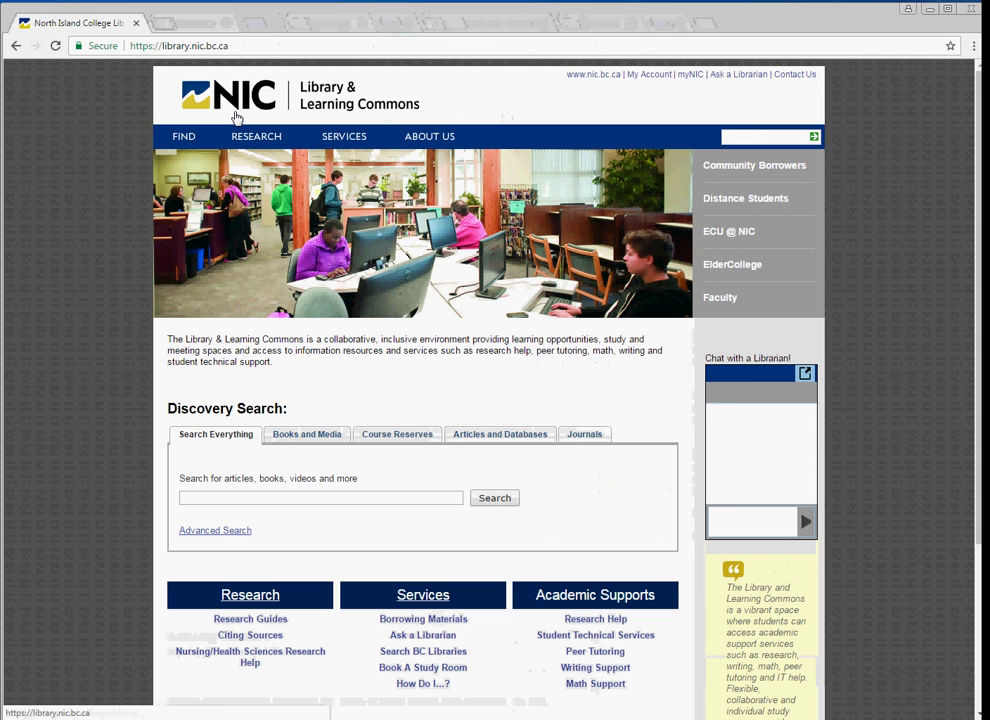